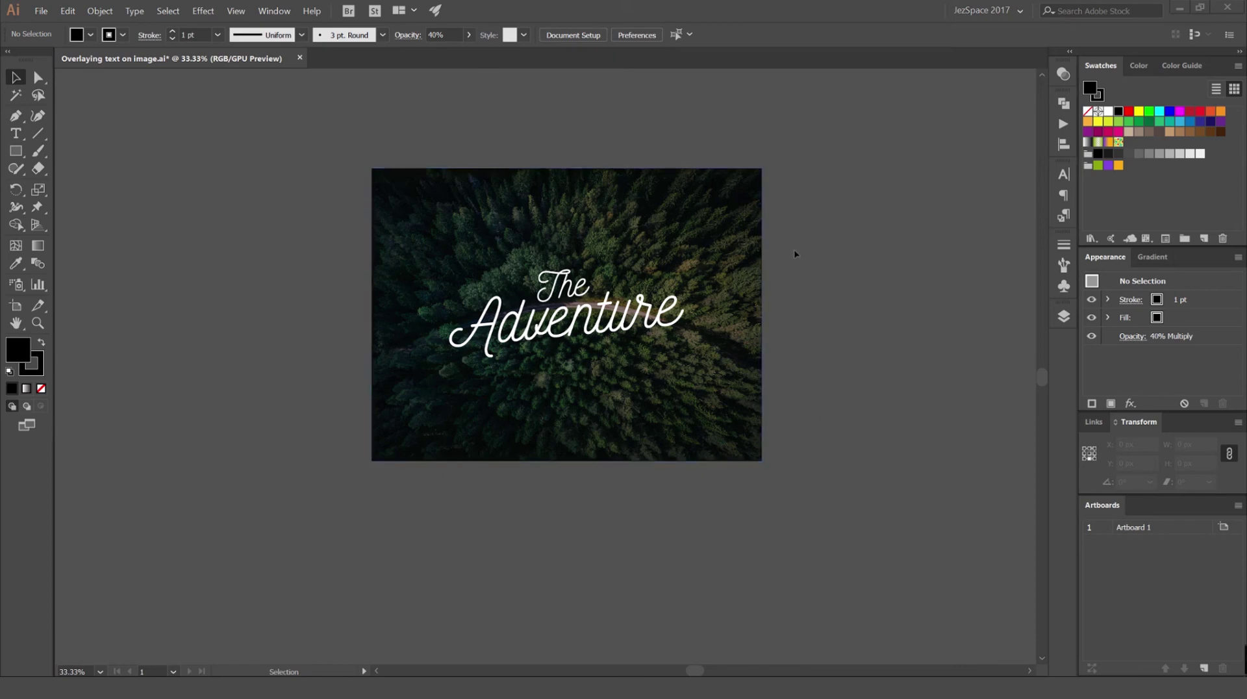
scroll(739, 303, "up", 1)
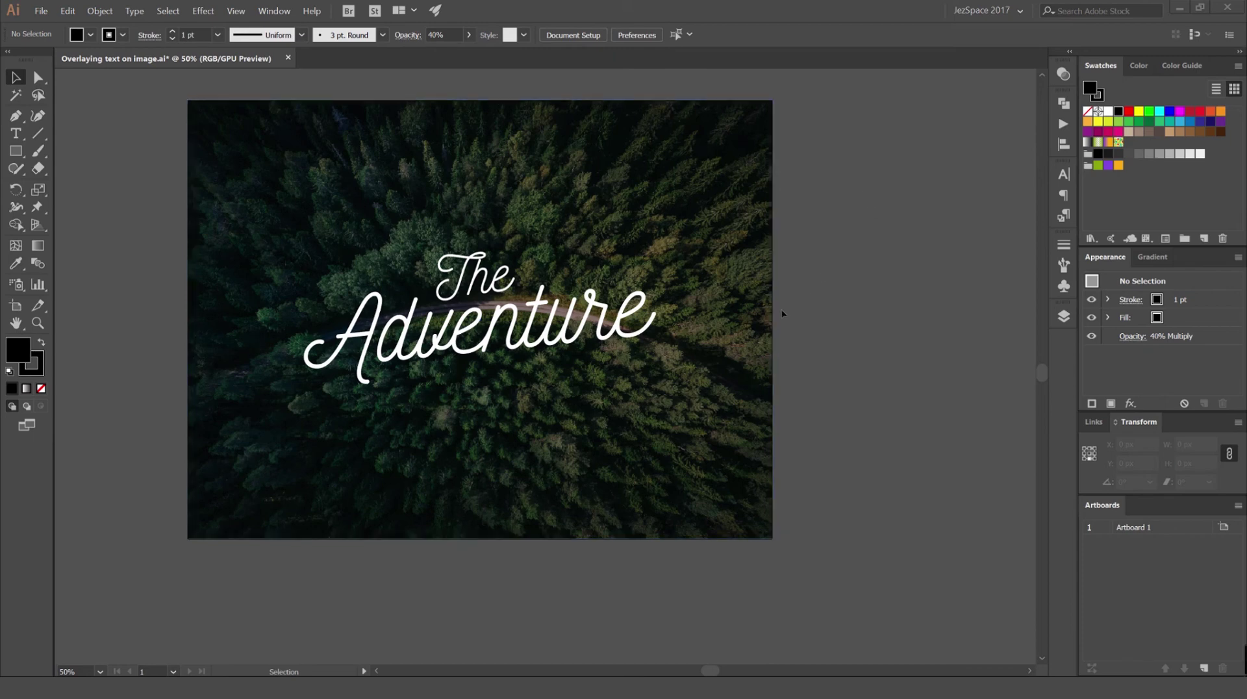
scroll(781, 314, "down", 1)
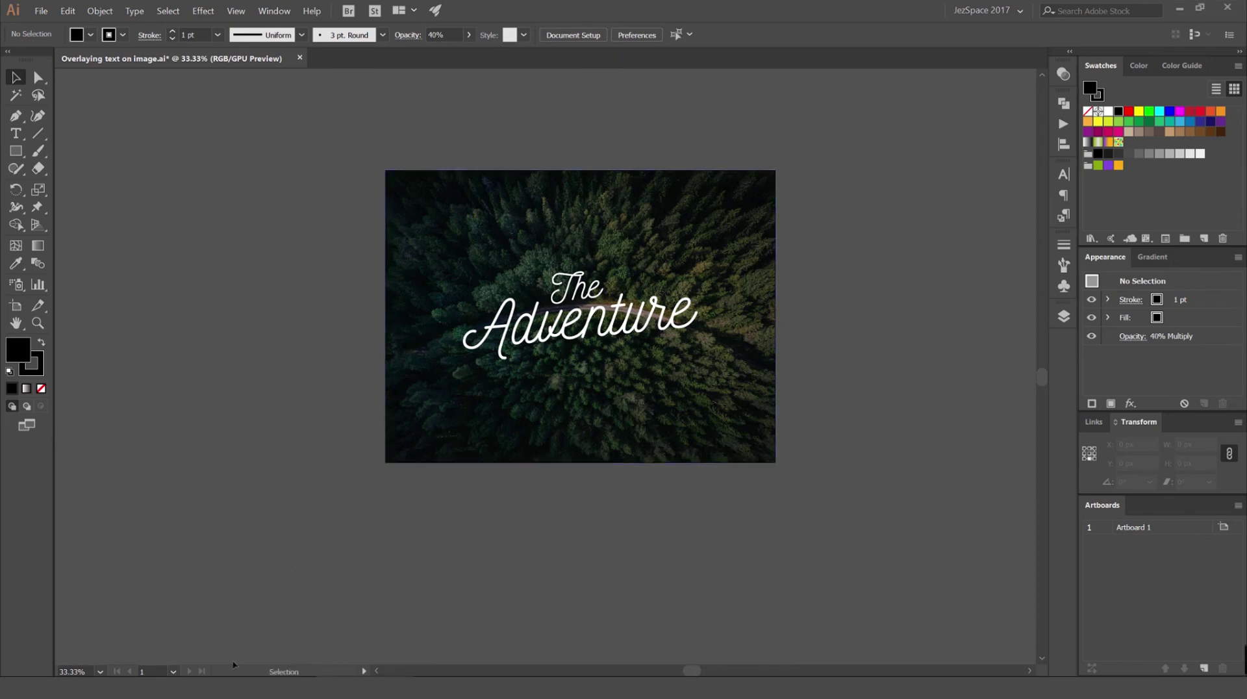
Place the aerial forest road photo ending in 148428 from the Mountains and forests folder beside the finished Adventure design.
left_click(362, 686)
left_click_drag(675, 93, 714, 93)
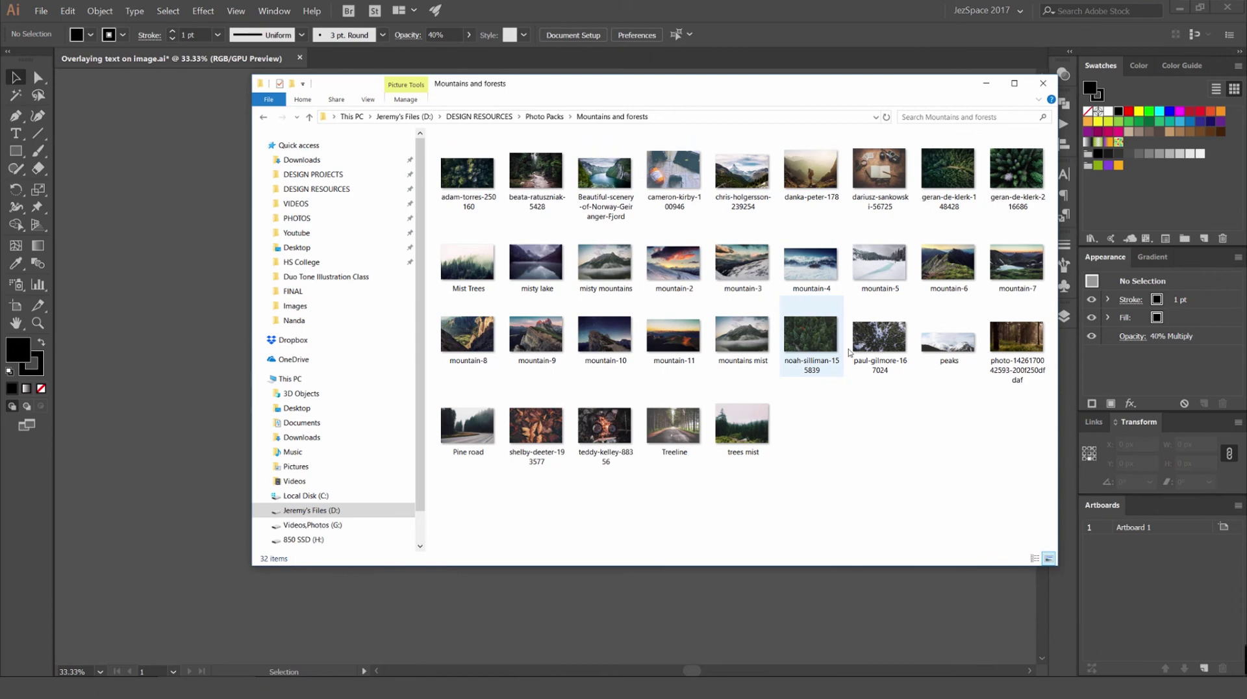
left_click_drag(893, 90, 892, 125)
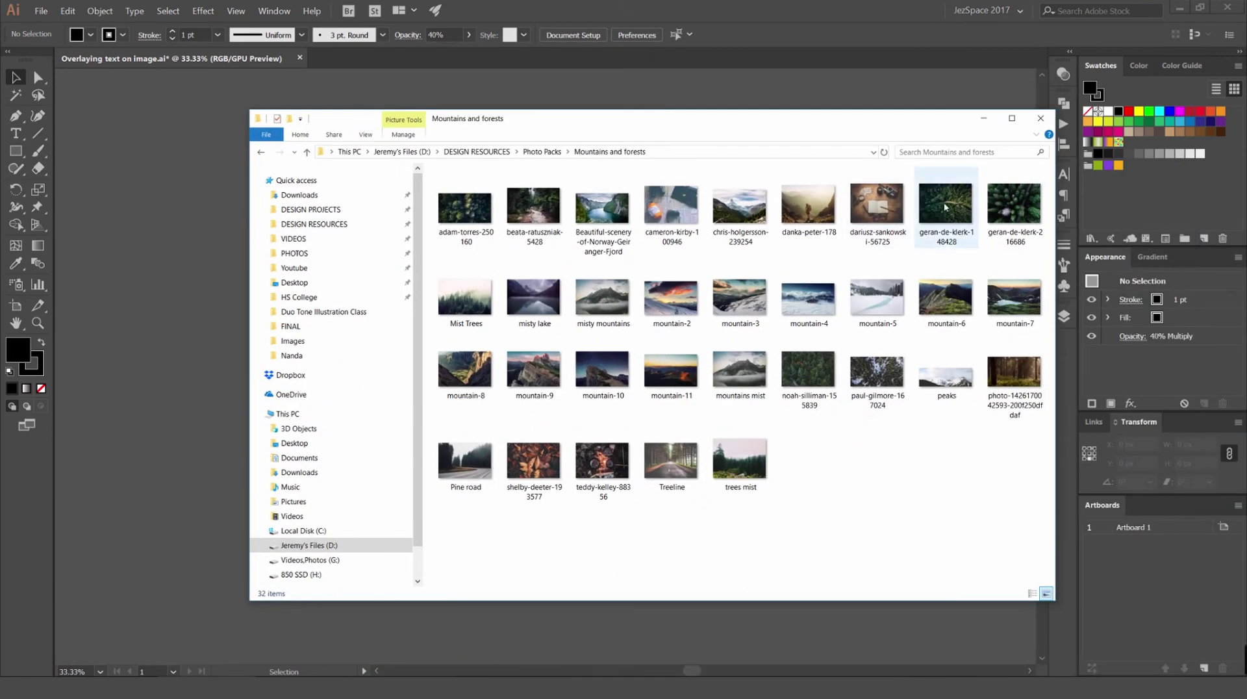
left_click_drag(952, 208, 170, 350)
left_click(220, 542)
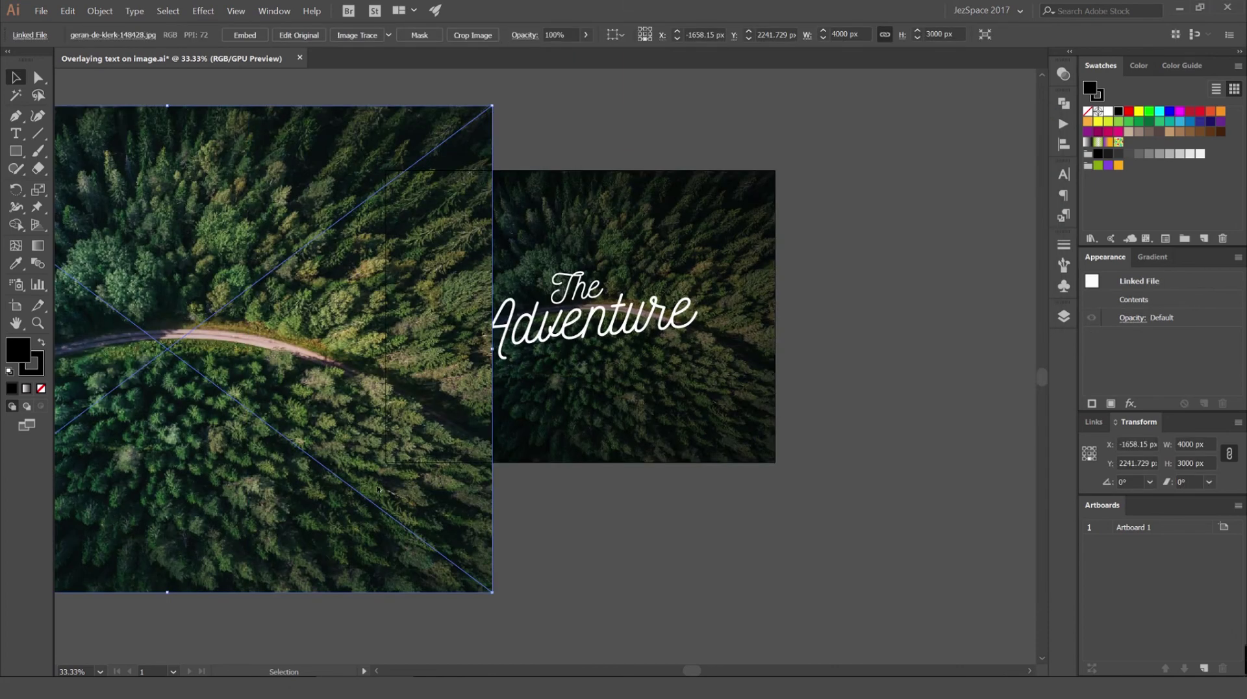
scroll(380, 483, "down", 1)
left_click_drag(388, 489, 374, 355)
left_click_drag(217, 313, 694, 330)
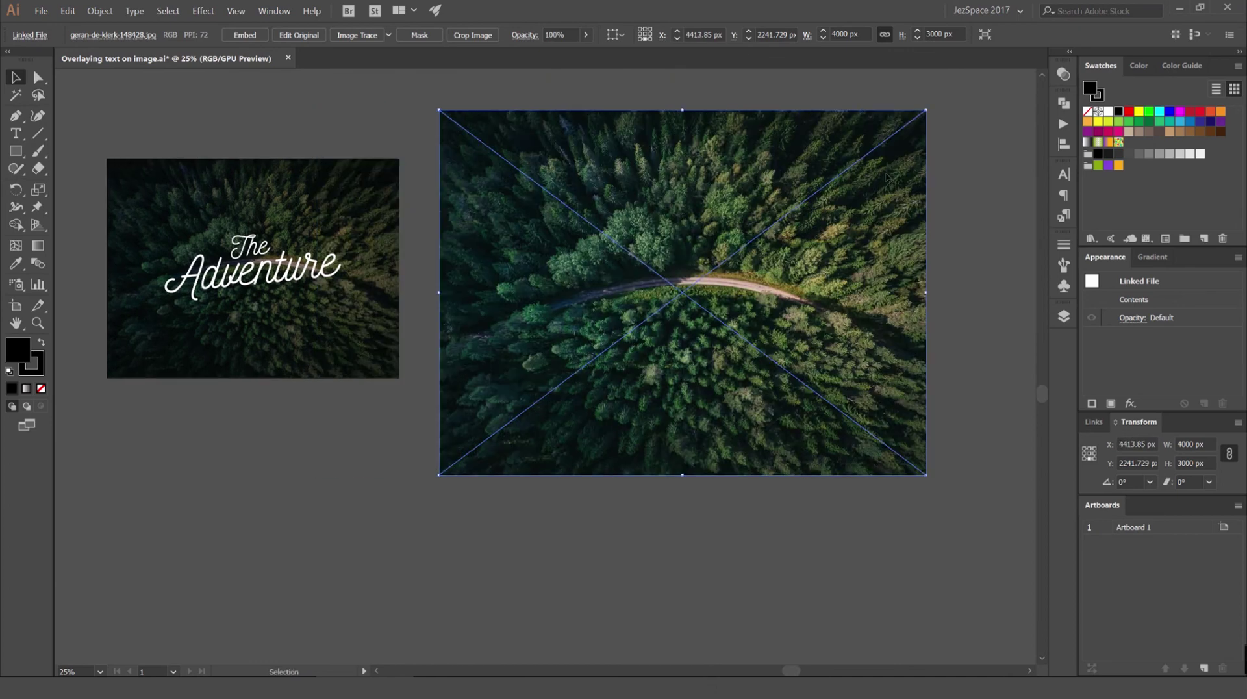
Scale the placed forest photo down proportionally to about 2395 × 1796 px and deselect it.
left_click_drag(928, 108, 845, 170)
left_click_drag(697, 249, 696, 233)
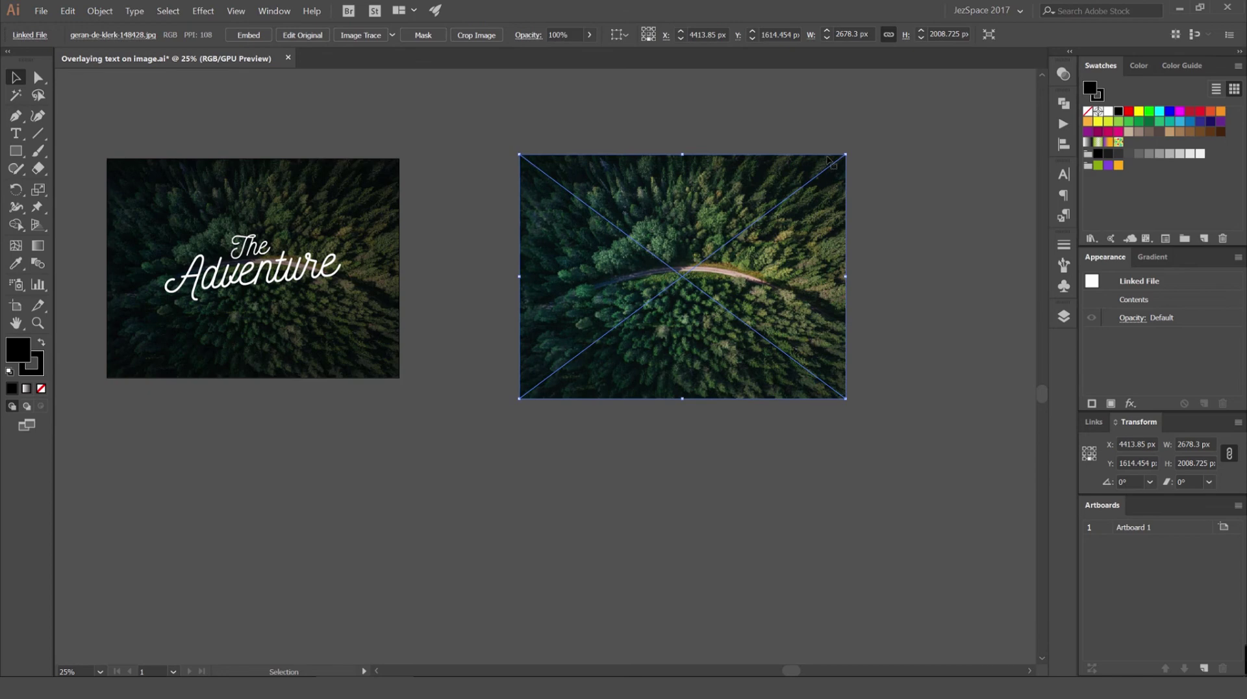
left_click_drag(845, 154, 828, 167)
left_click_drag(753, 239, 753, 230)
left_click(834, 184)
left_click_drag(833, 183, 692, 189)
Fit the artboard to the bounds of the placed forest photo.
scroll(526, 303, "up", 1)
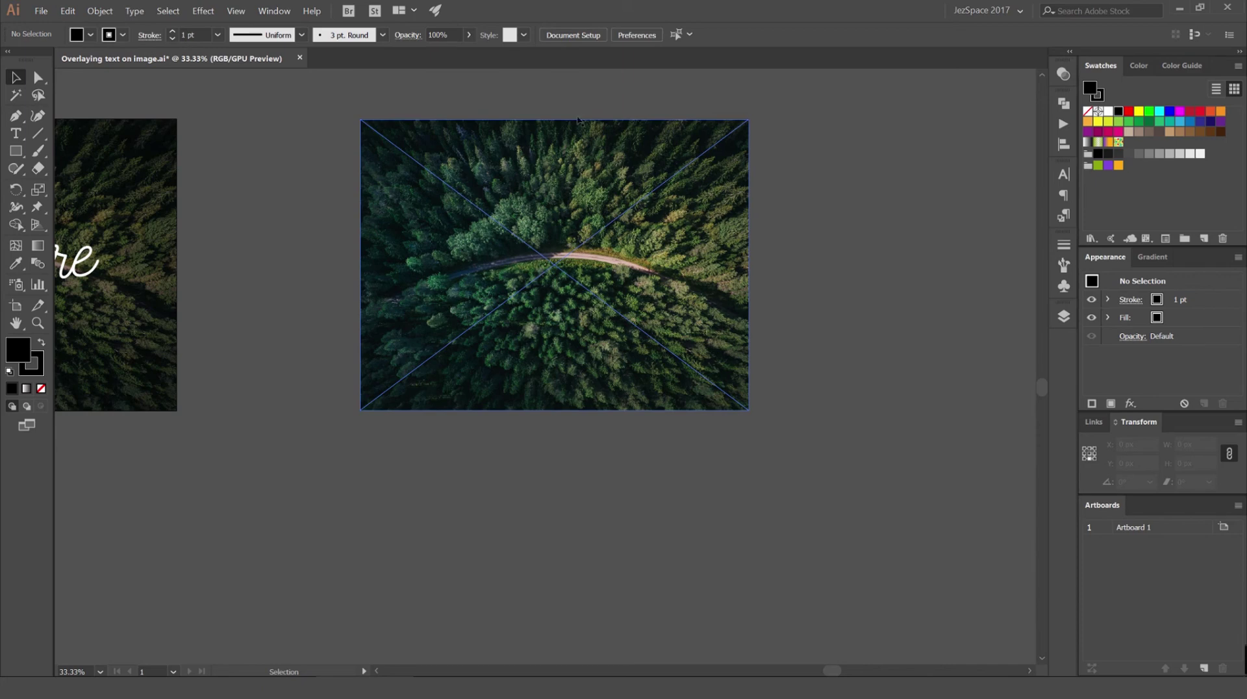
left_click(500, 158)
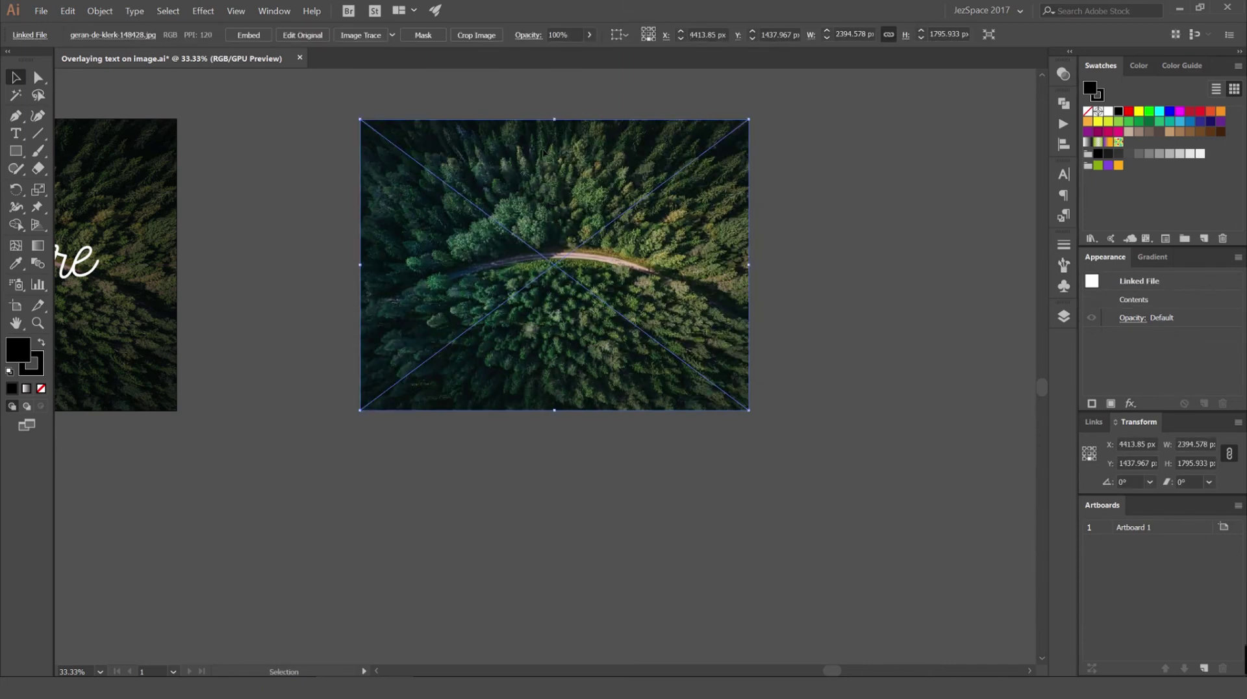
left_click(101, 12)
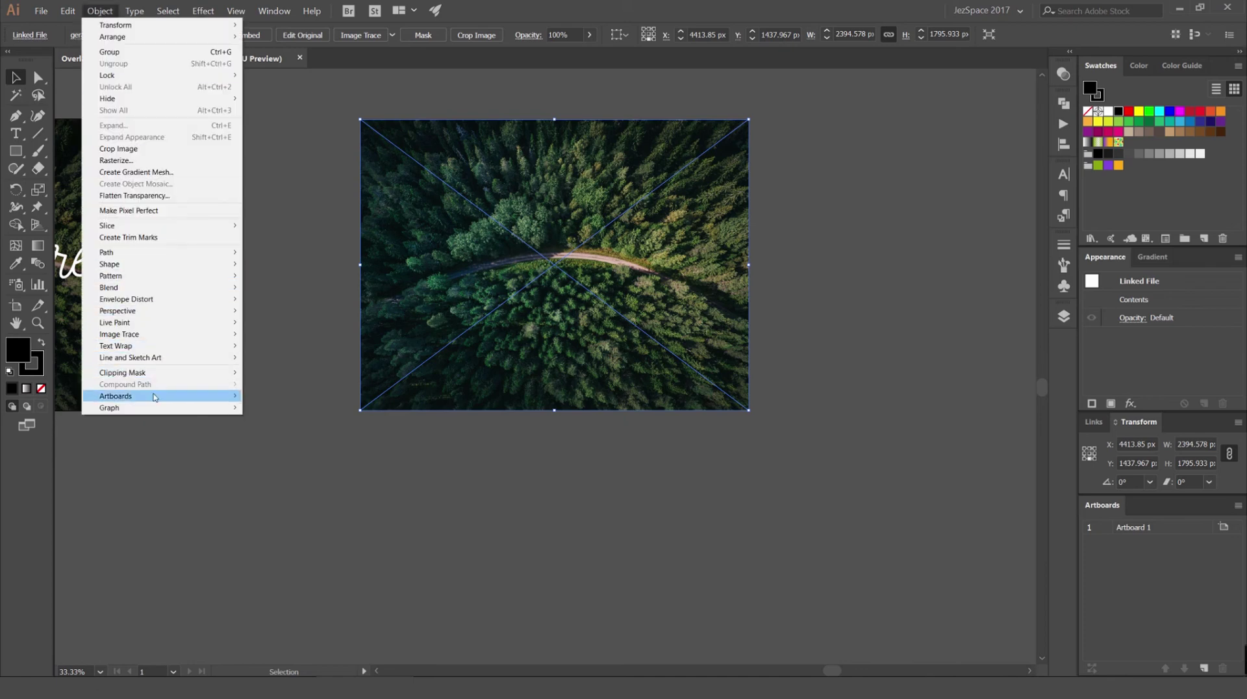
mouse_move(156, 399)
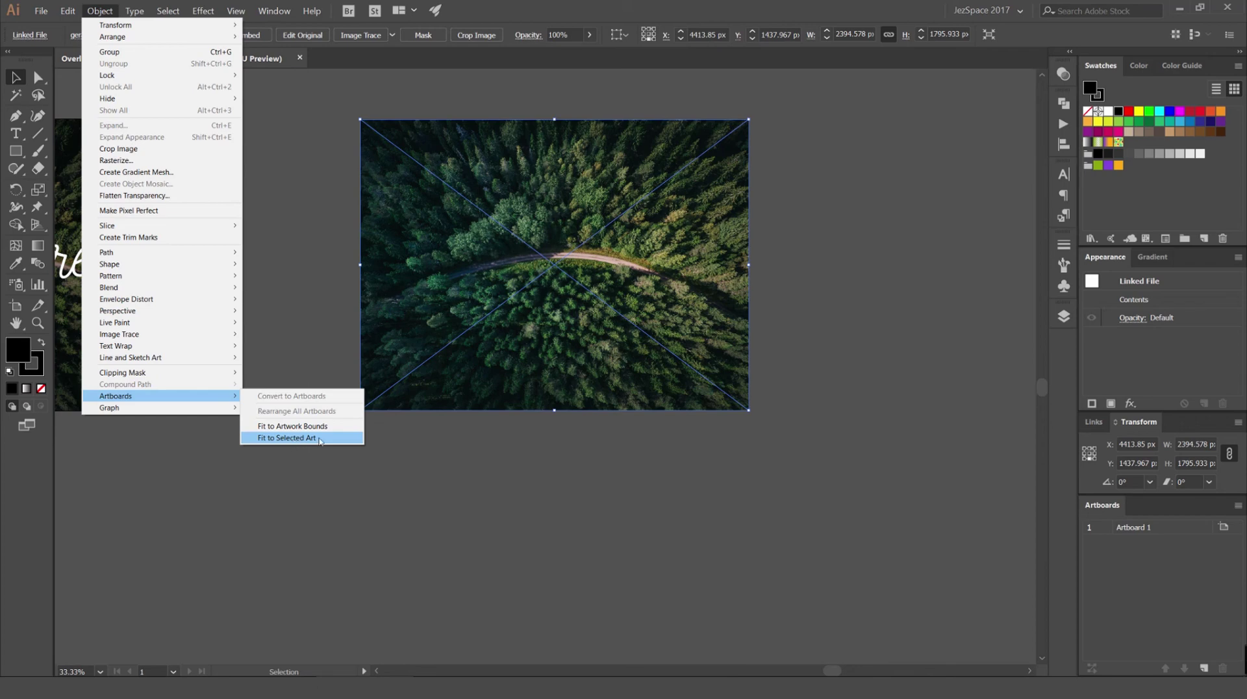
left_click(286, 438)
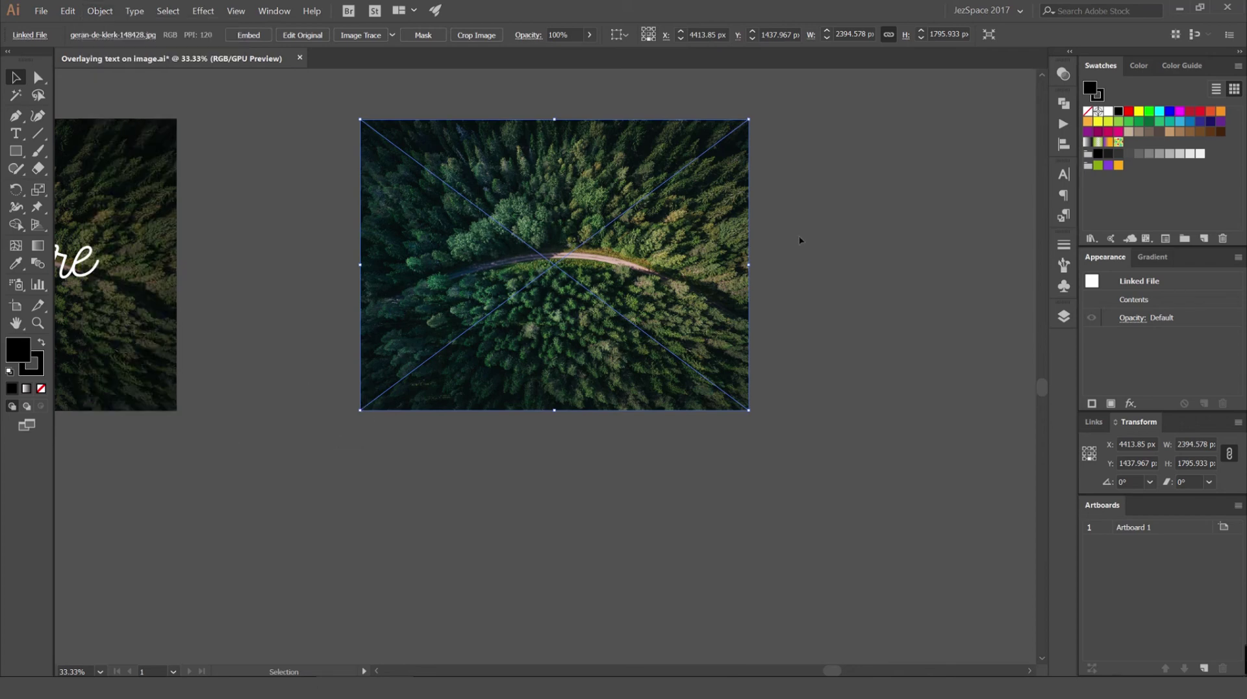
Move the forest photo partly off the artboard to reveal the artboard's bounds, and undo the move.
left_click_drag(696, 204, 419, 230)
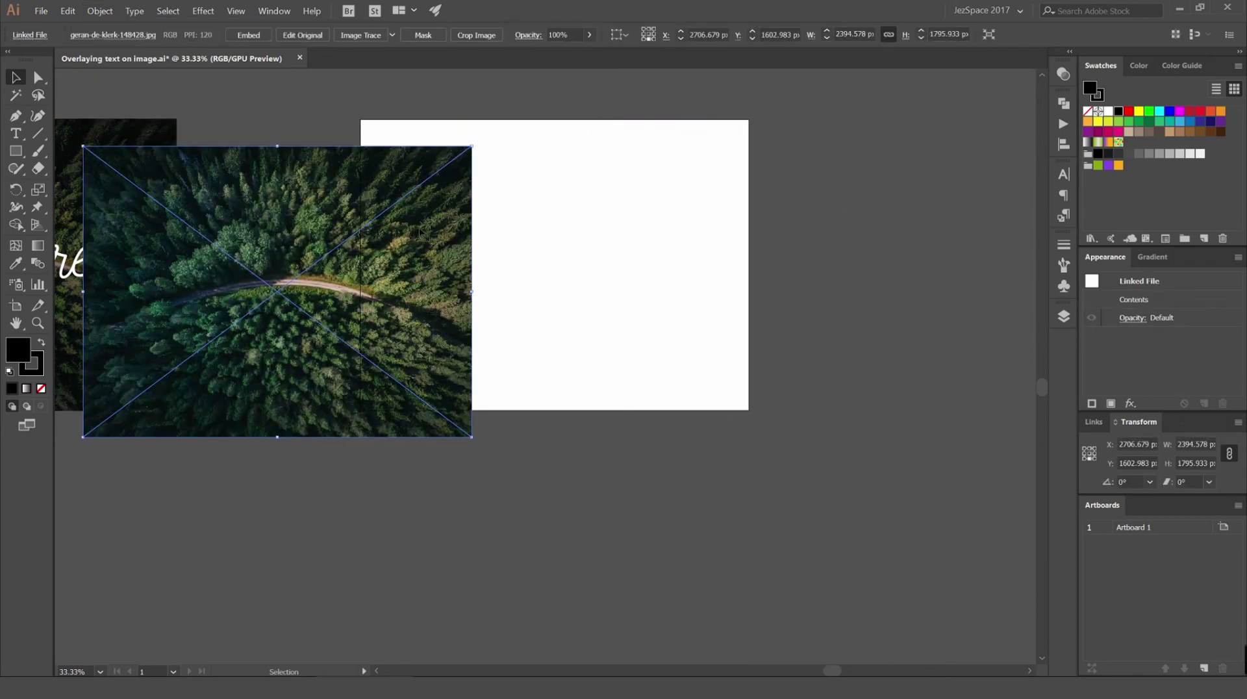
scroll(736, 123, "up", 1)
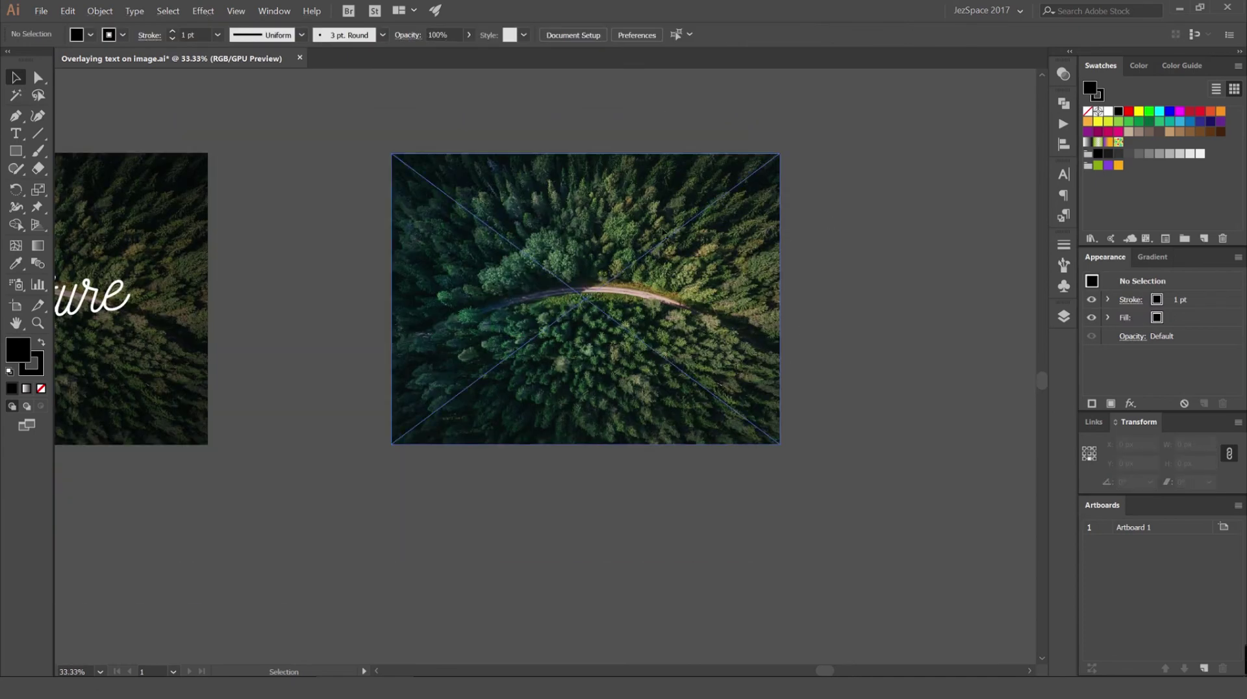
scroll(421, 168, "up", 1)
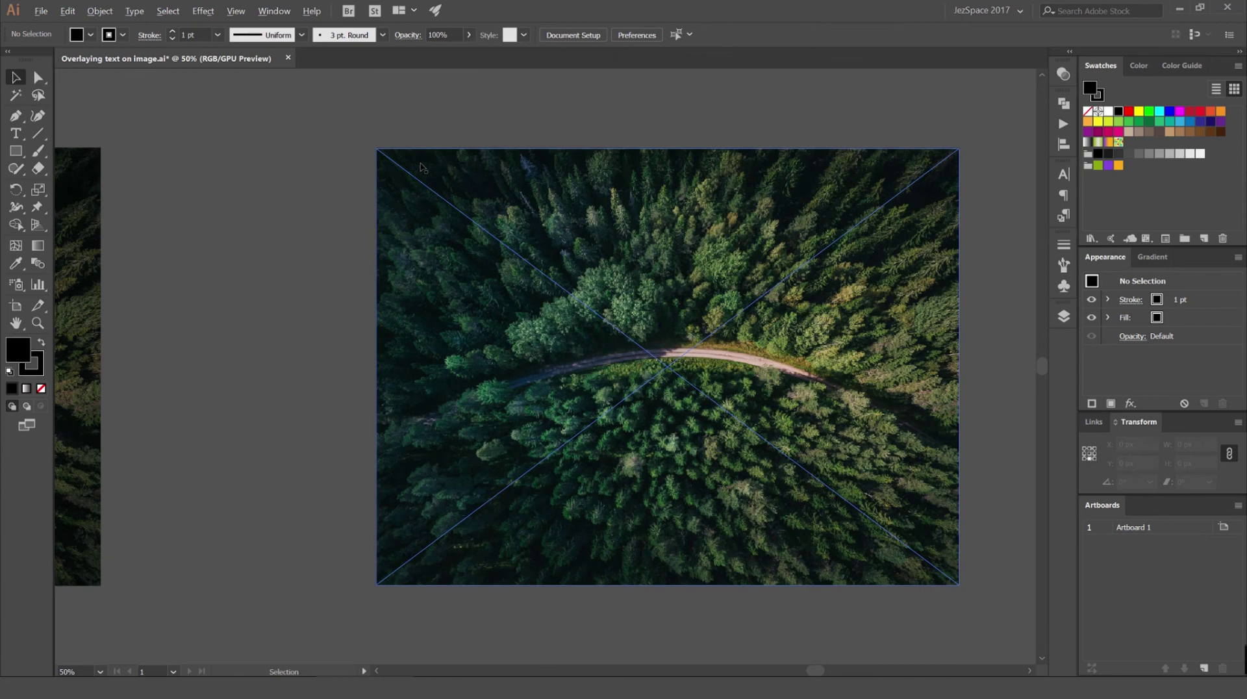
left_click_drag(916, 220, 740, 211)
key("ctrl+z")
left_click_drag(916, 322, 733, 244)
scroll(733, 244, "down", 2)
left_click(798, 220)
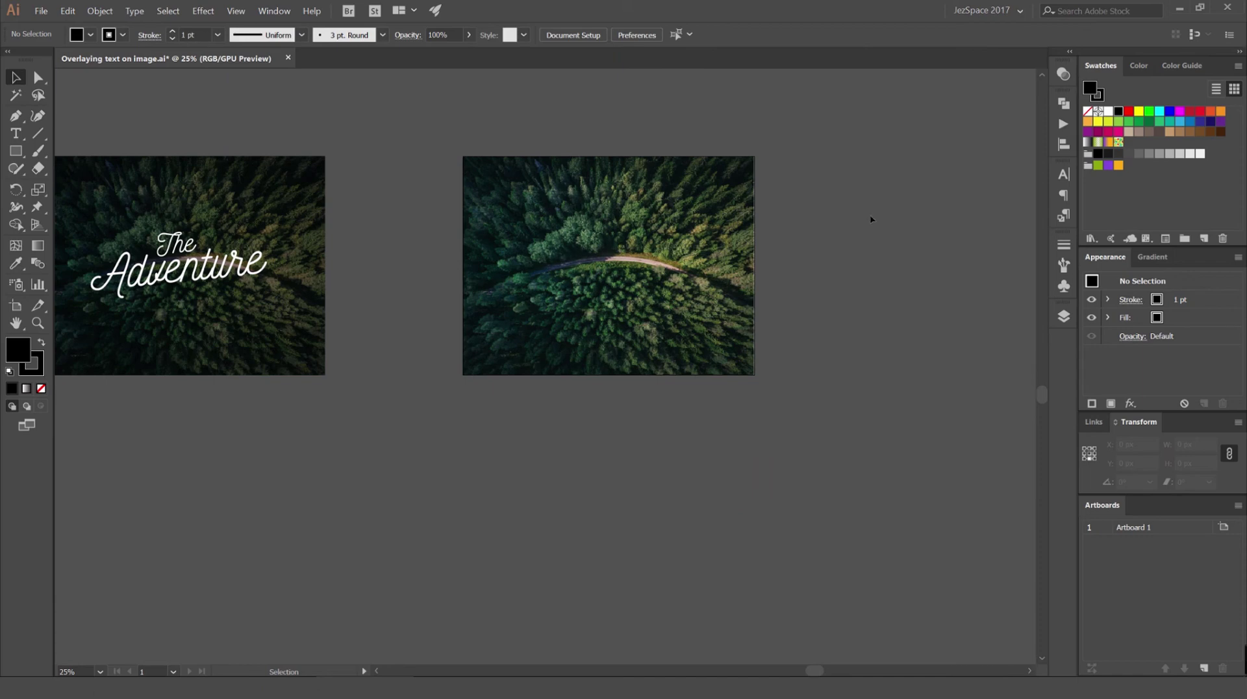
Draw a second artboard below the forest photo and set its size to 800 × 600 px.
left_click_drag(871, 219, 624, 235)
key("shift+o")
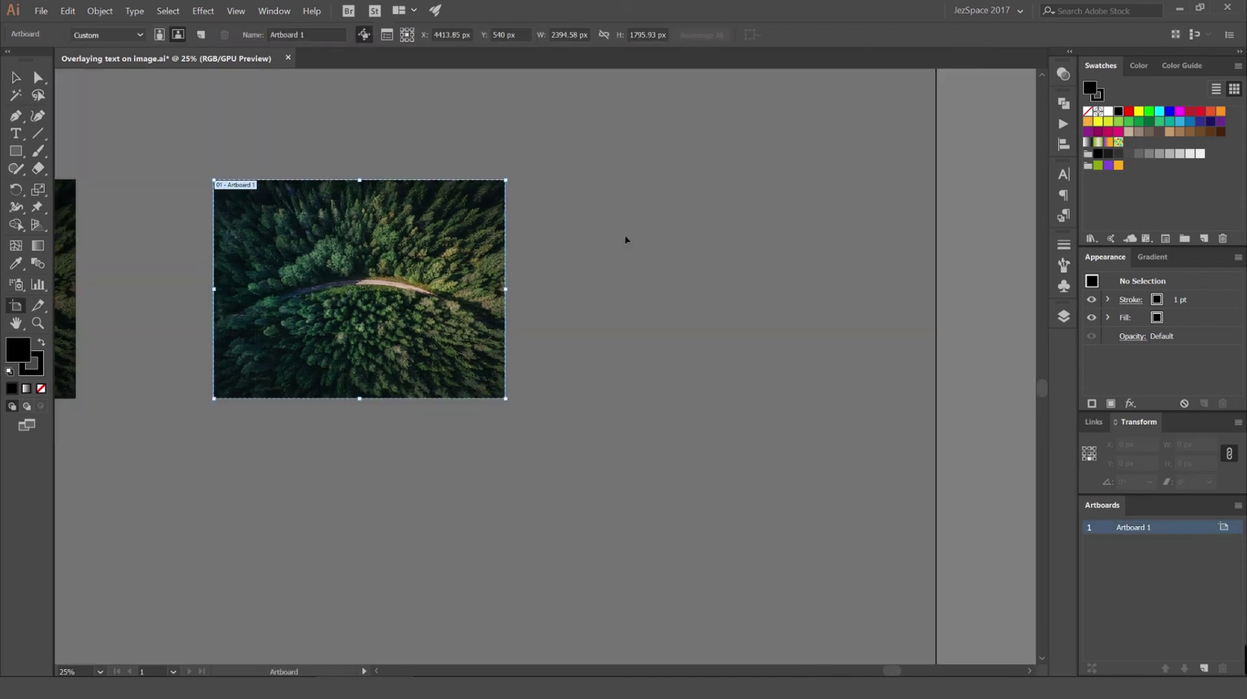
left_click_drag(483, 389, 685, 193)
left_click_drag(405, 276, 707, 436)
left_click(568, 35)
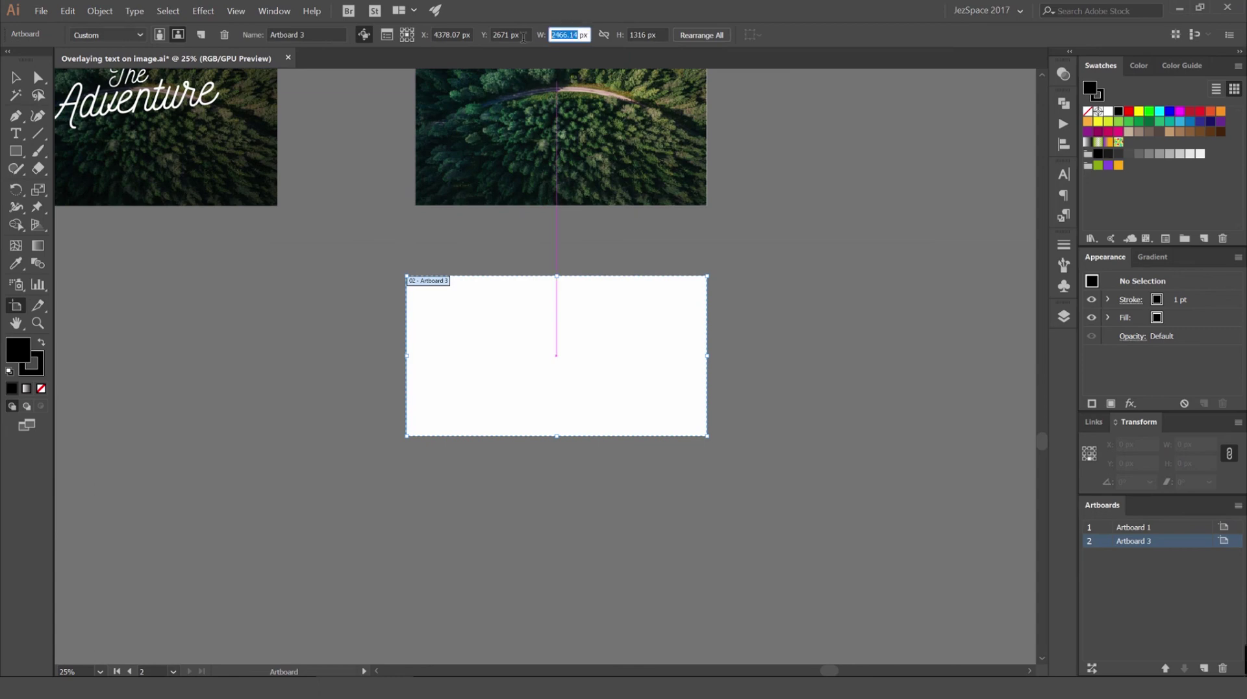
type("800")
key("Tab")
type("600")
key("Return")
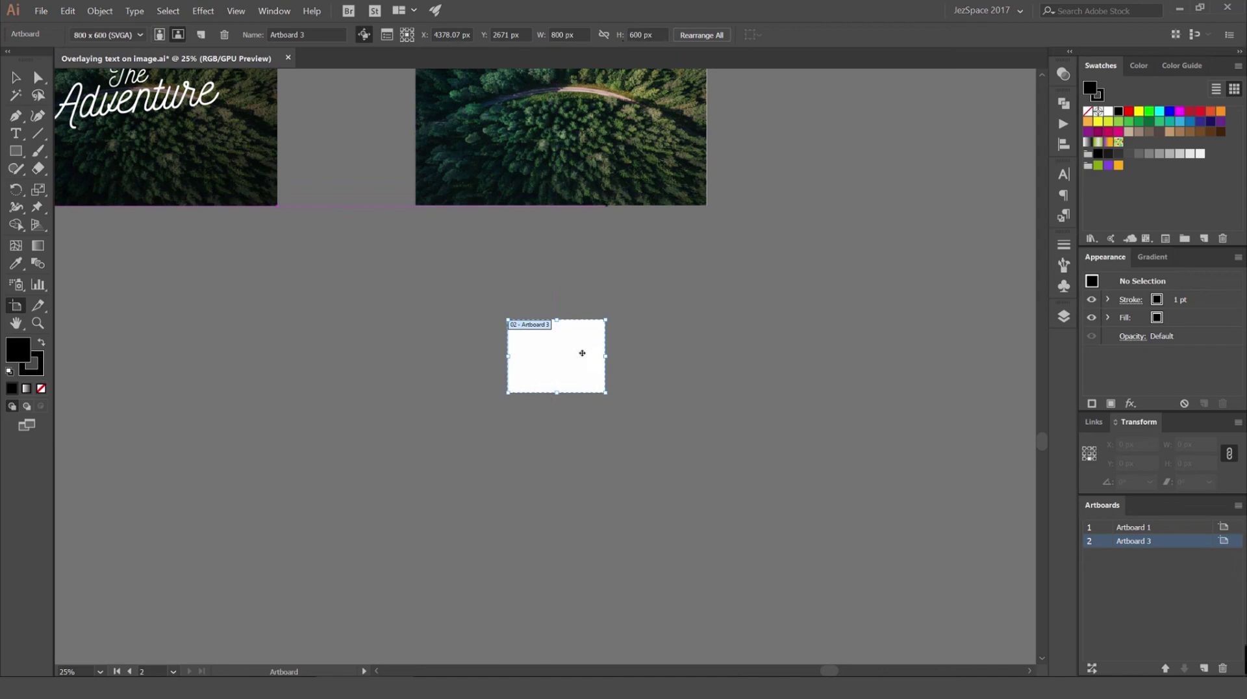
key("v")
scroll(551, 352, "up", 2)
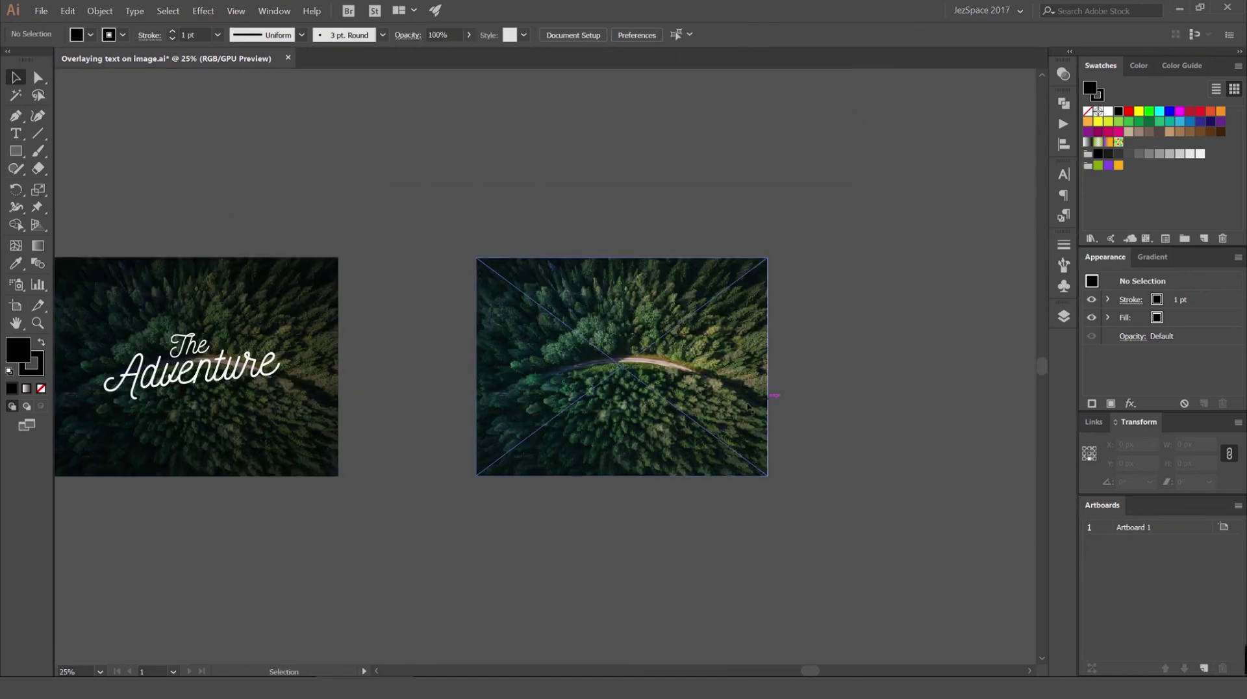
Lock the forest photo in place on the artboard.
scroll(748, 407, "up", 1)
left_click_drag(748, 408, 721, 268)
left_click(568, 159)
left_click_drag(568, 158, 587, 197)
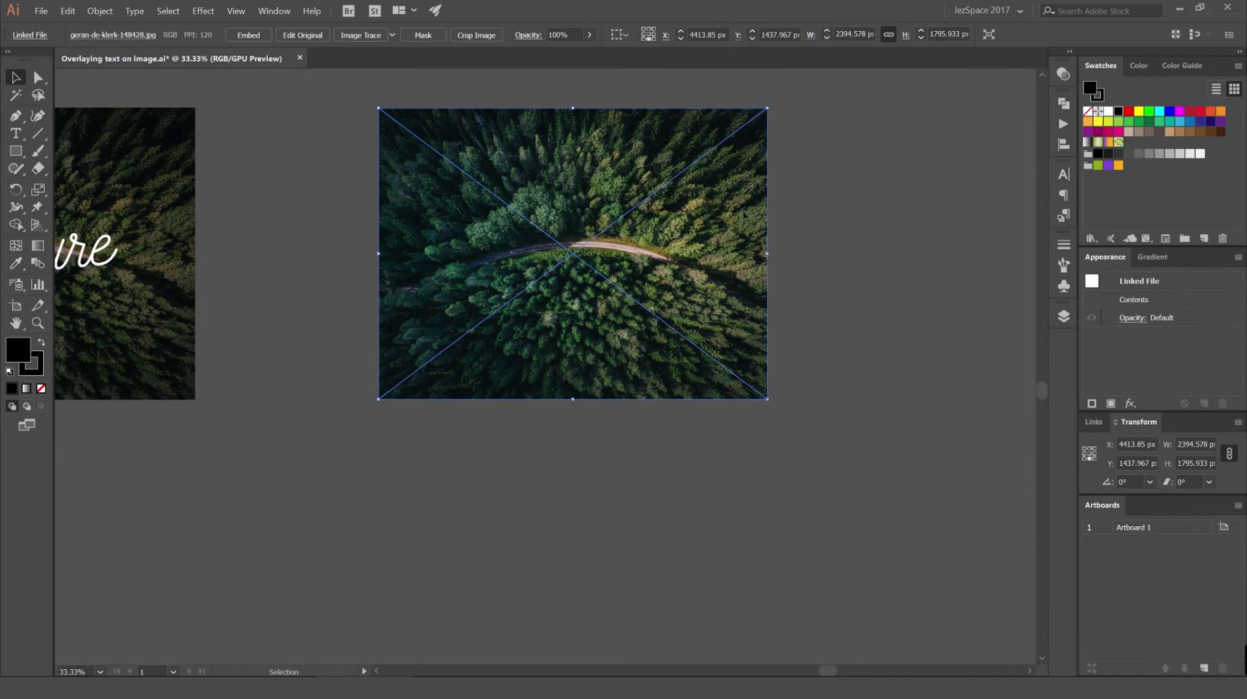
key("ctrl+2")
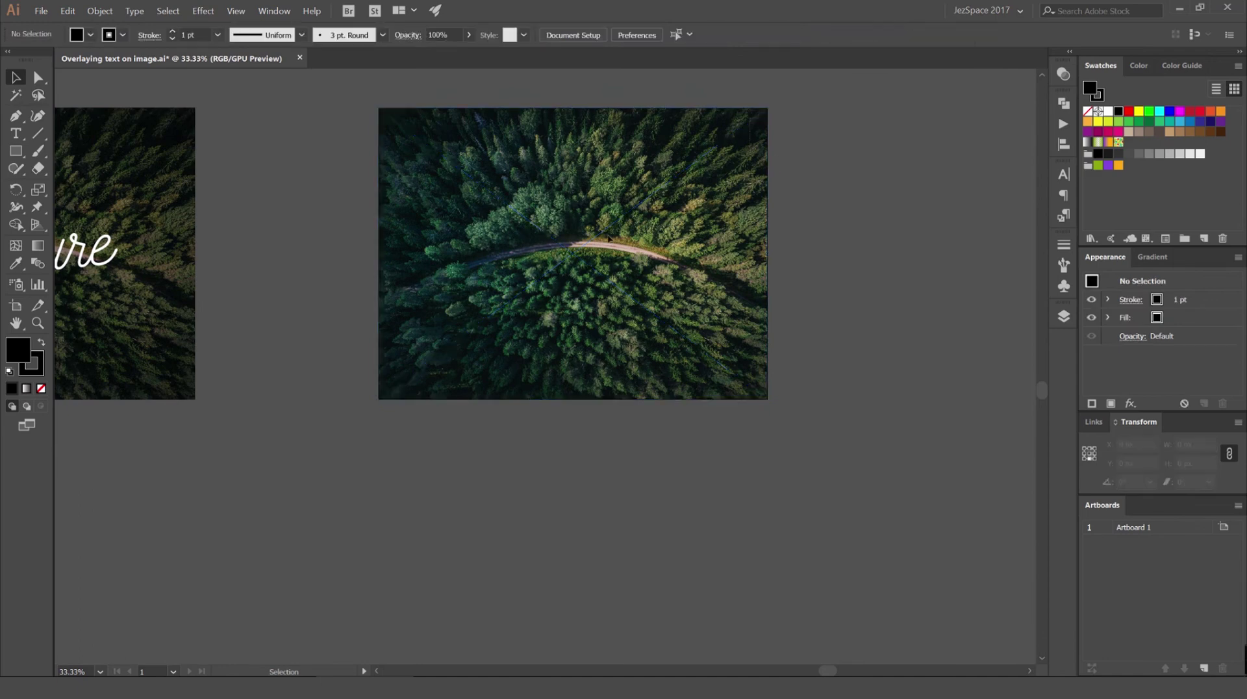
Draw a black rectangle of about 2395 × 1796 px that covers the whole forest photo.
scroll(646, 179, "up", 1)
left_click_drag(839, 141, 840, 200)
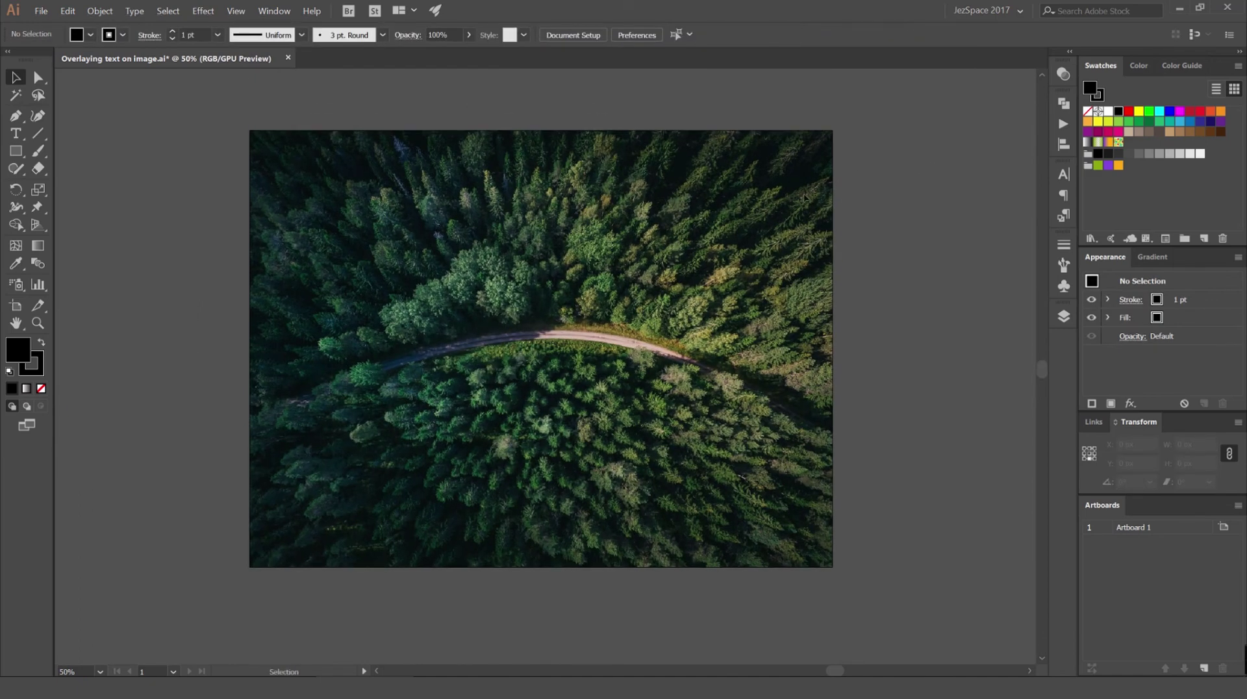
scroll(805, 193, "down", 1)
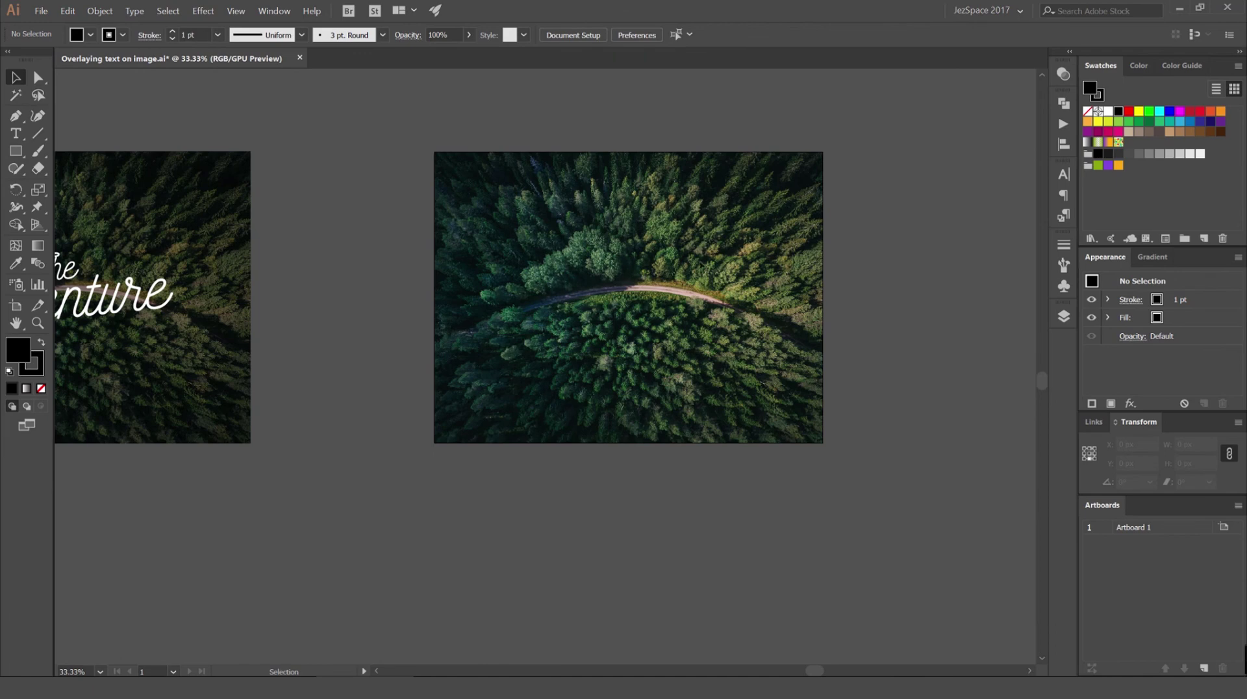
left_click_drag(350, 283, 590, 237)
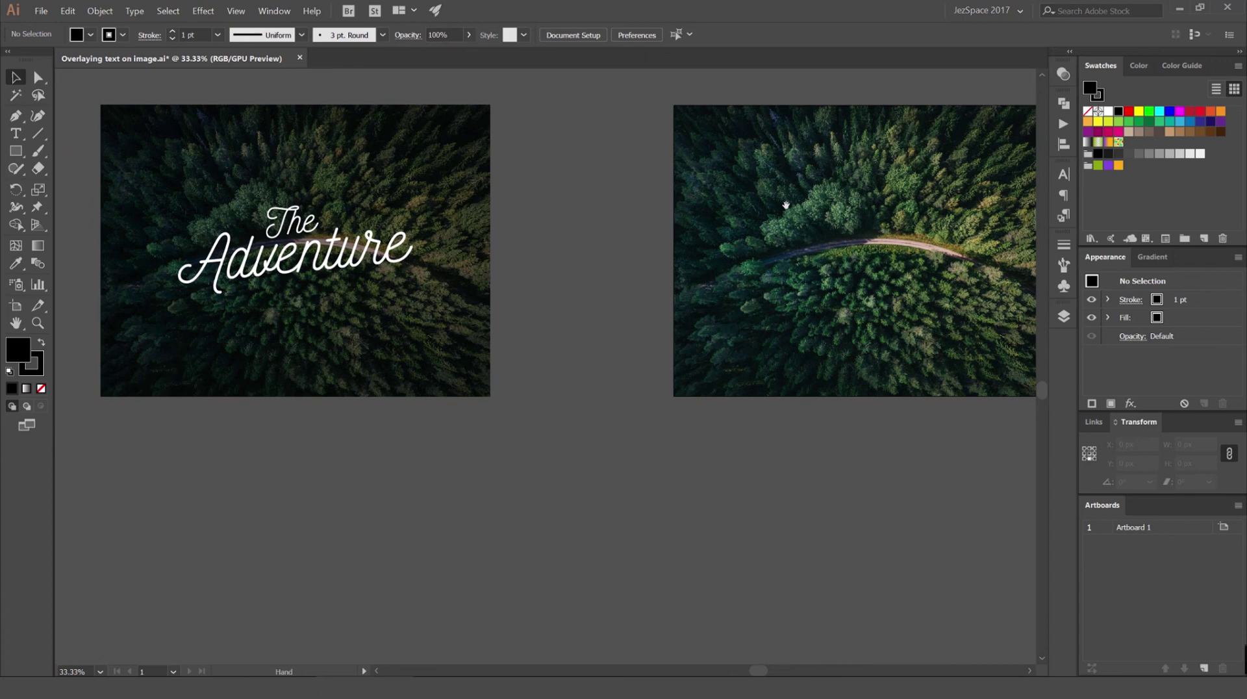
left_click_drag(784, 206, 485, 232)
key("m")
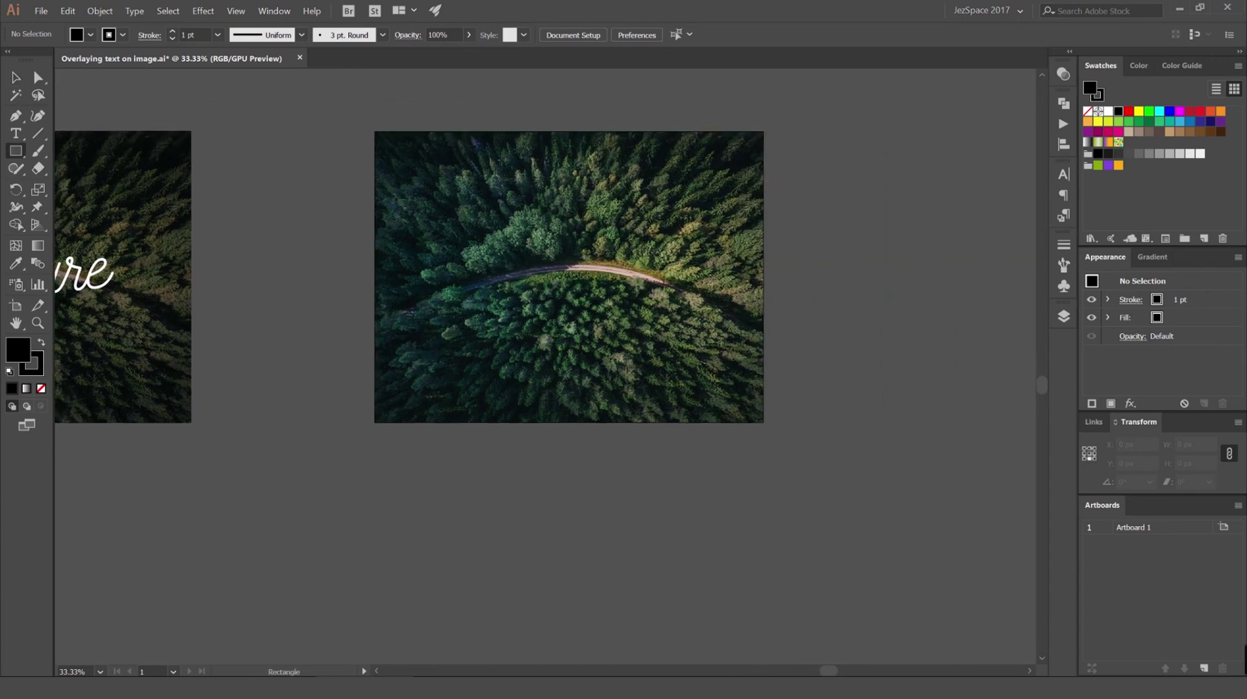
left_click_drag(378, 131, 763, 421)
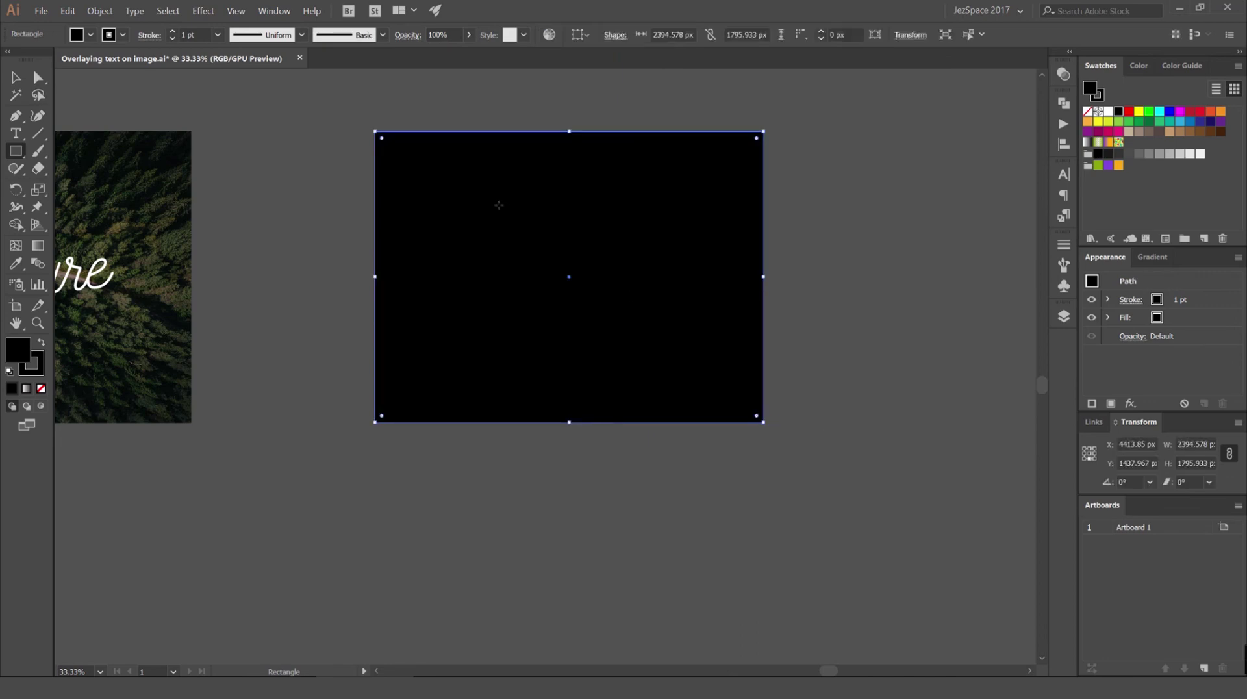
Remove the stroke from the black rectangle.
key("ctrl+plus")
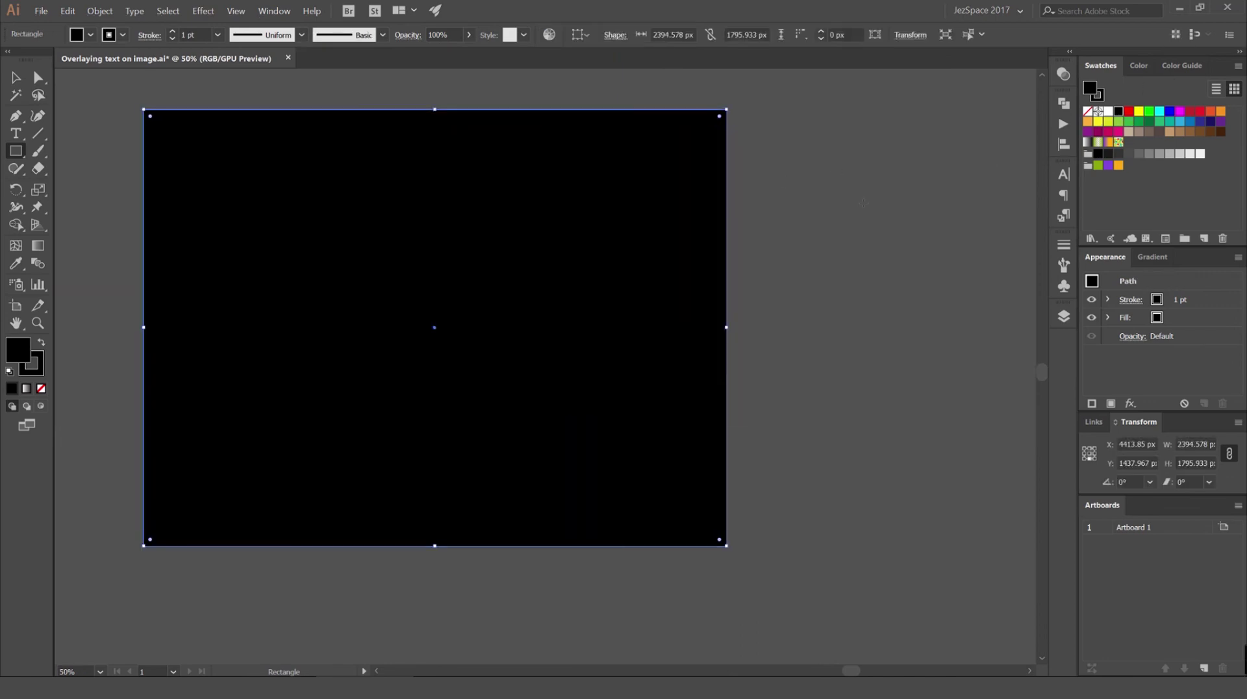
key("x")
key("slash")
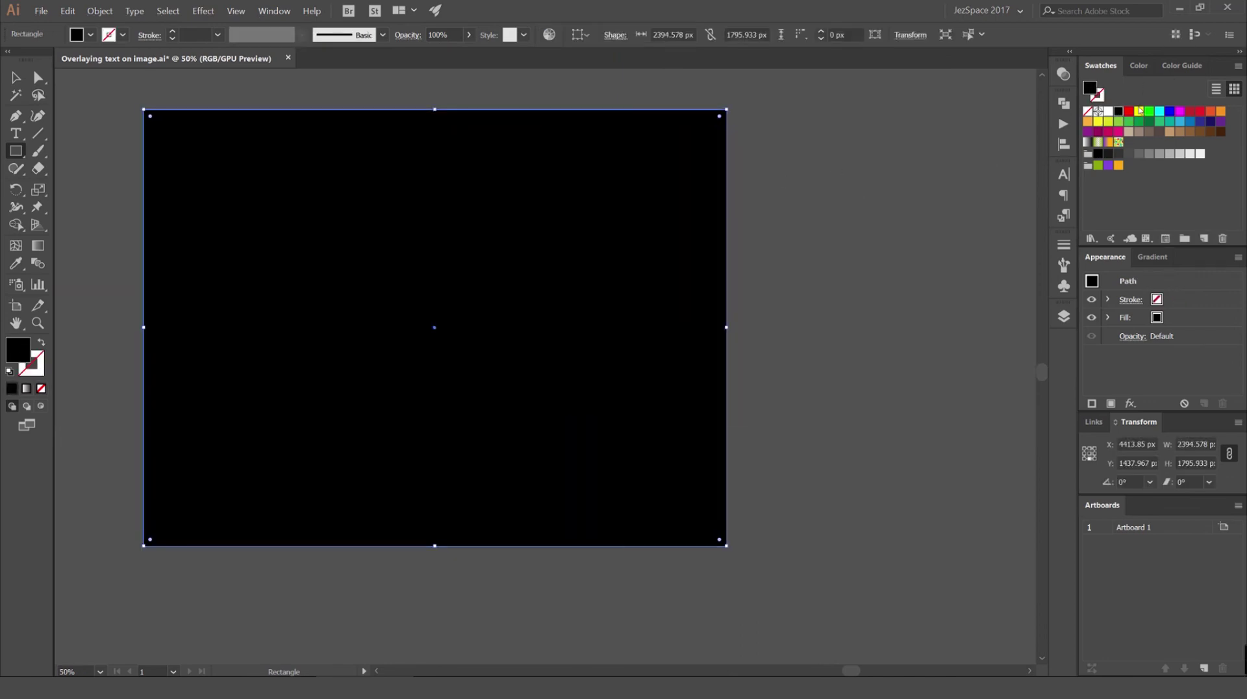
Set the black rectangle's blending mode to Multiply and its opacity to 40%, and deselect it.
left_click(1062, 74)
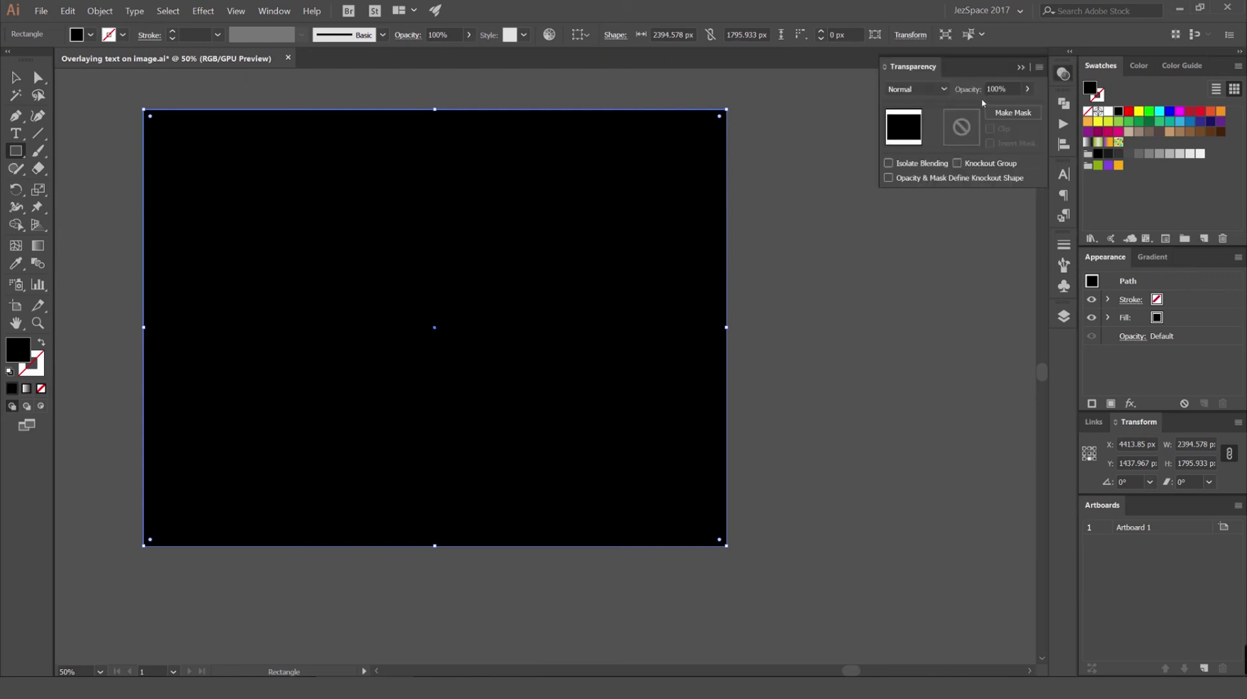
left_click(274, 11)
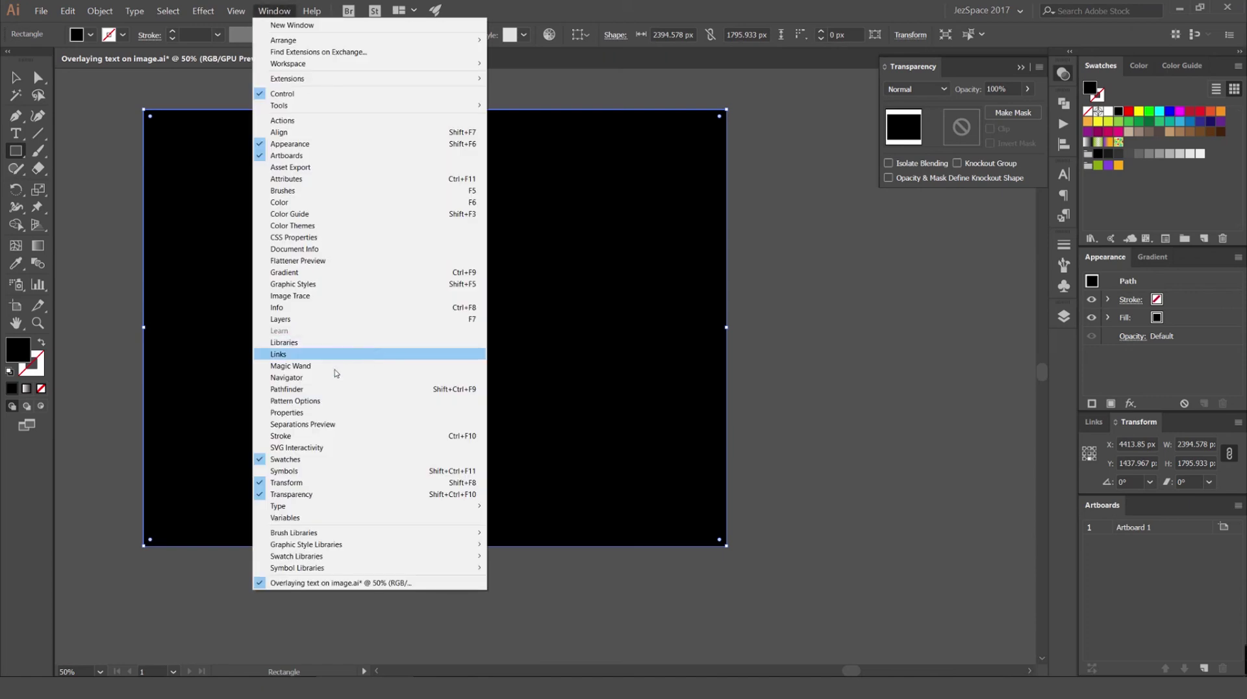
left_click(325, 496)
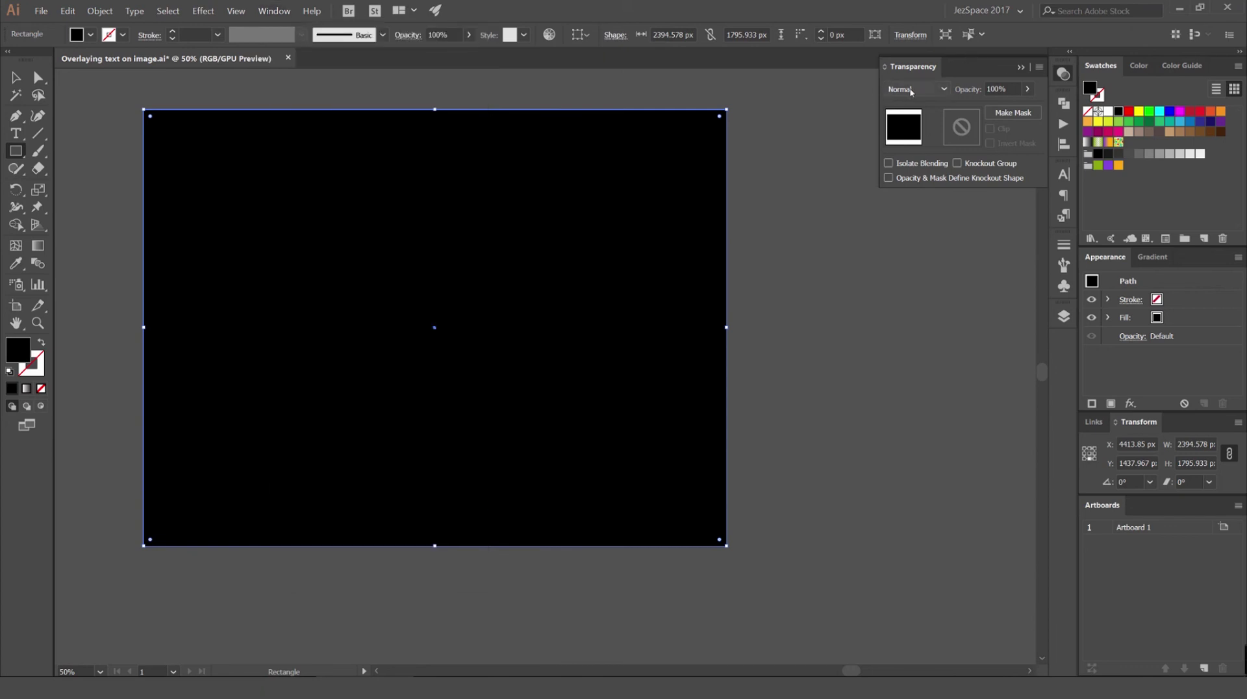
left_click(911, 91)
left_click(911, 145)
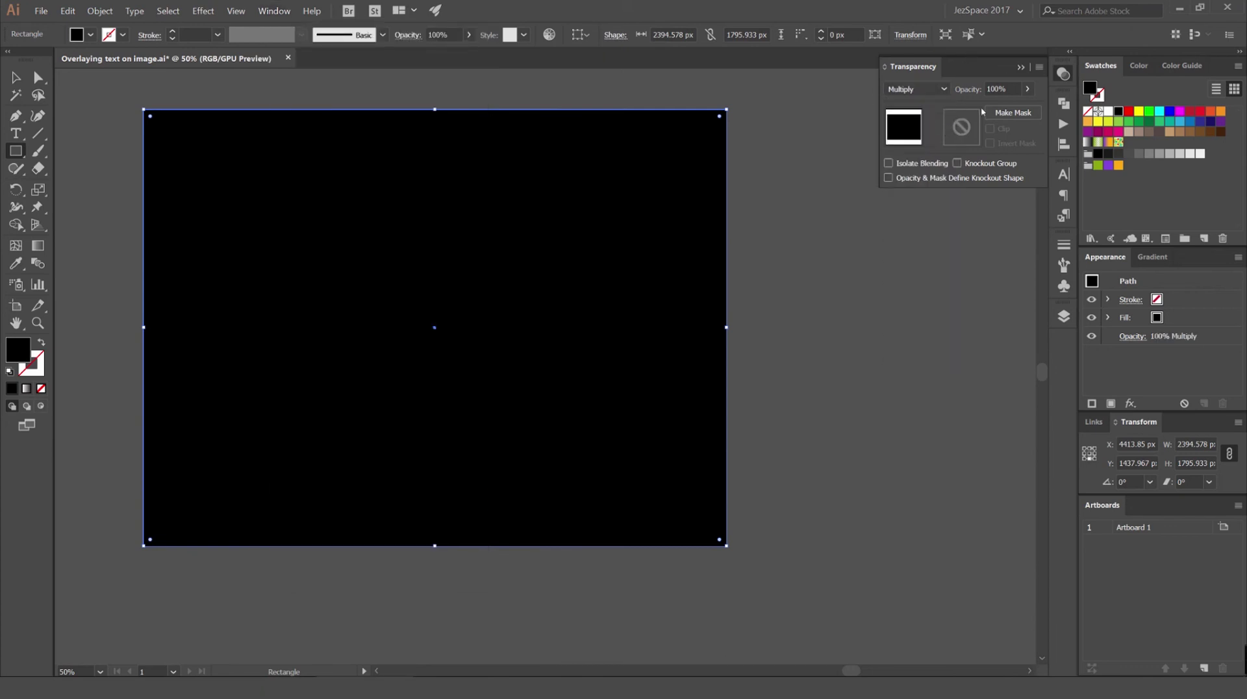
left_click(1013, 88)
type("40")
key("Return")
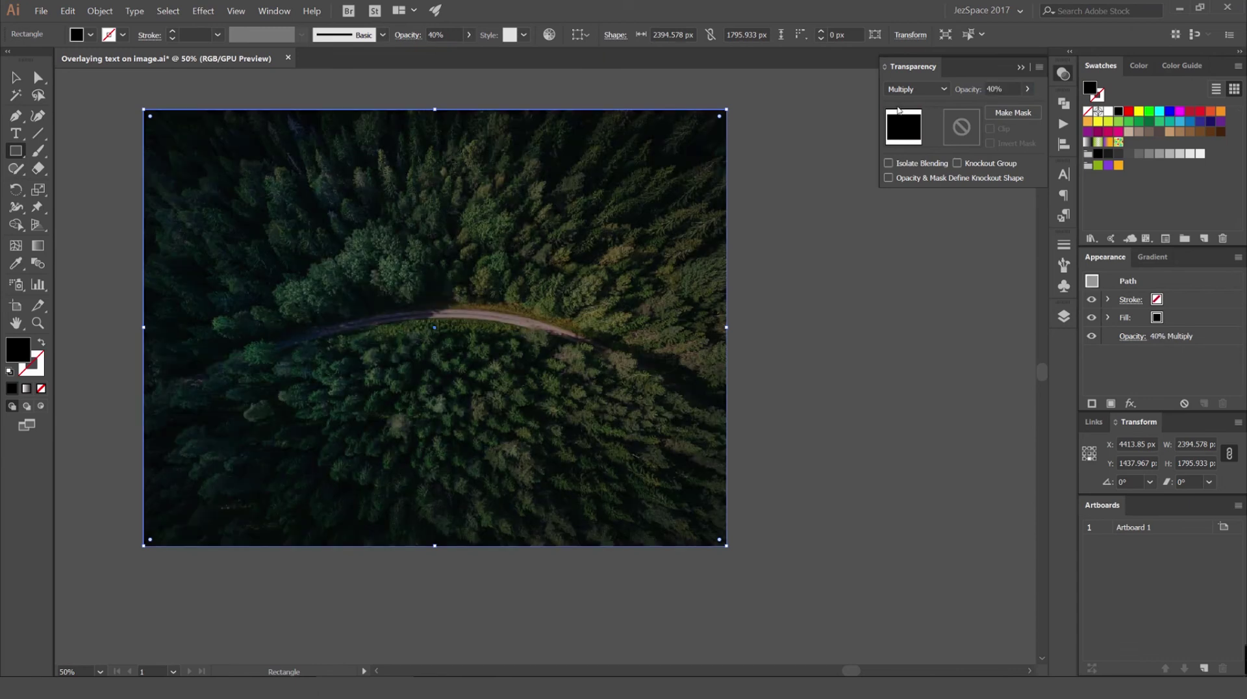
key("v")
left_click(801, 166)
left_click_drag(768, 214, 860, 189)
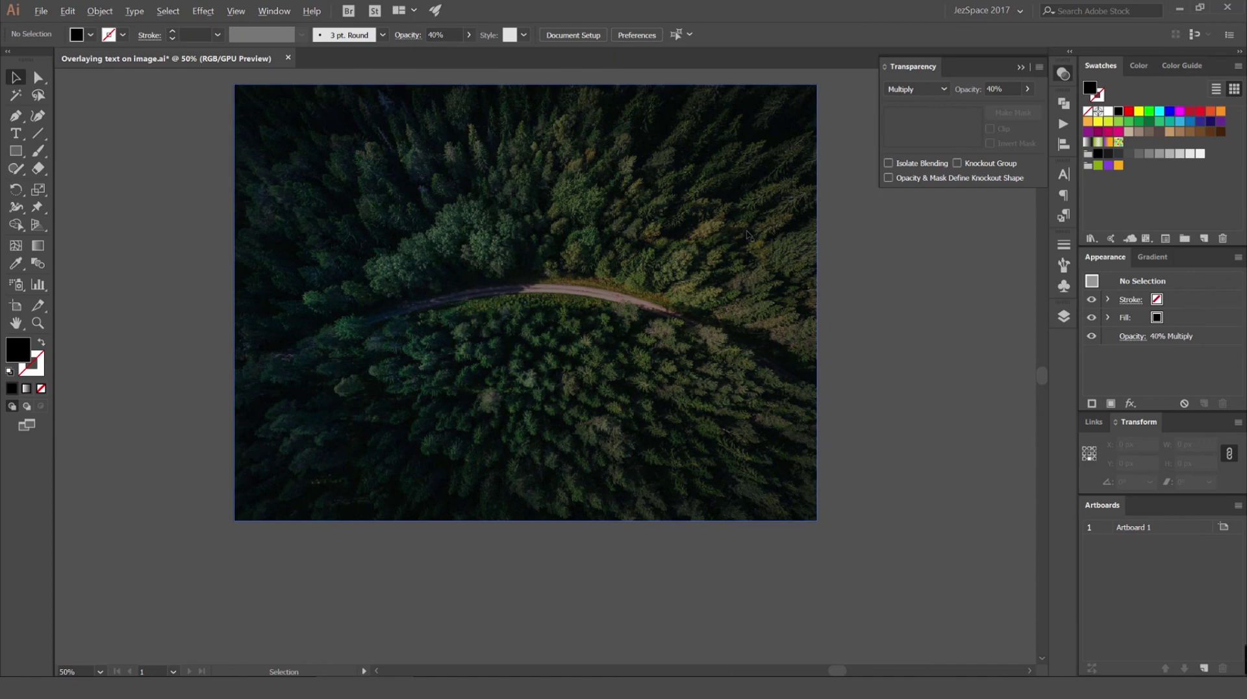
Try the black overlay rectangle at 60% opacity and set it back to 40%.
scroll(746, 232, "down", 3)
scroll(747, 235, "up", 1)
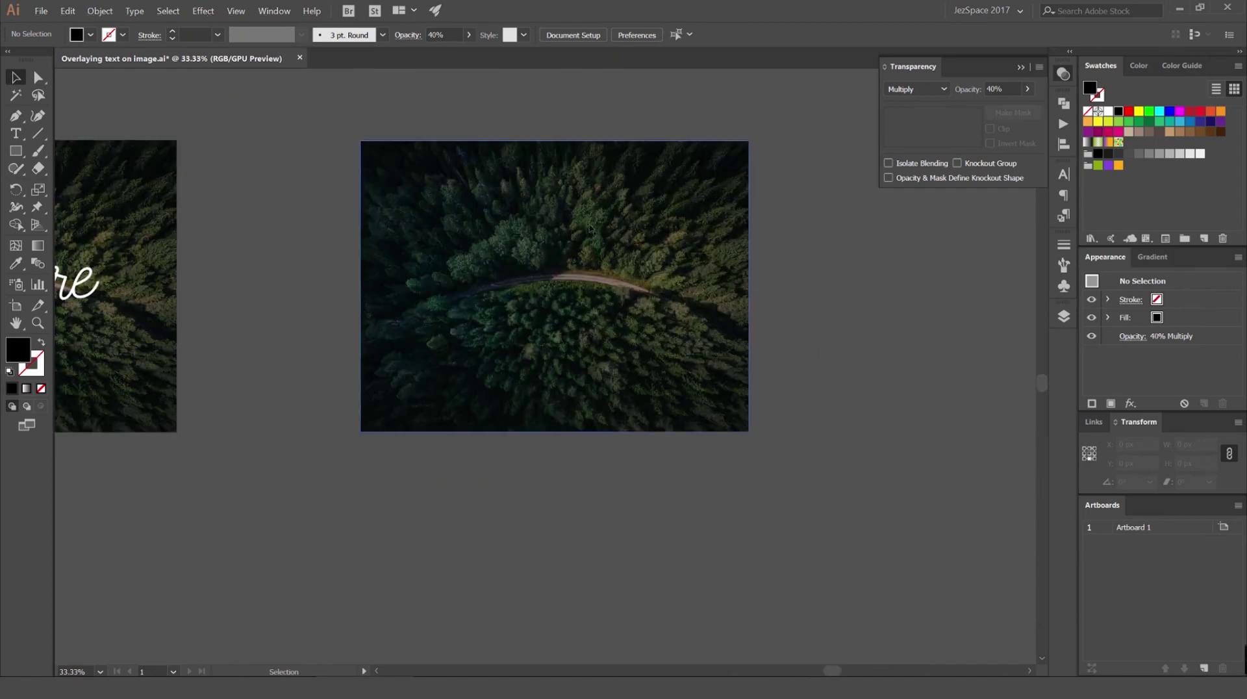
scroll(662, 220, "up", 1)
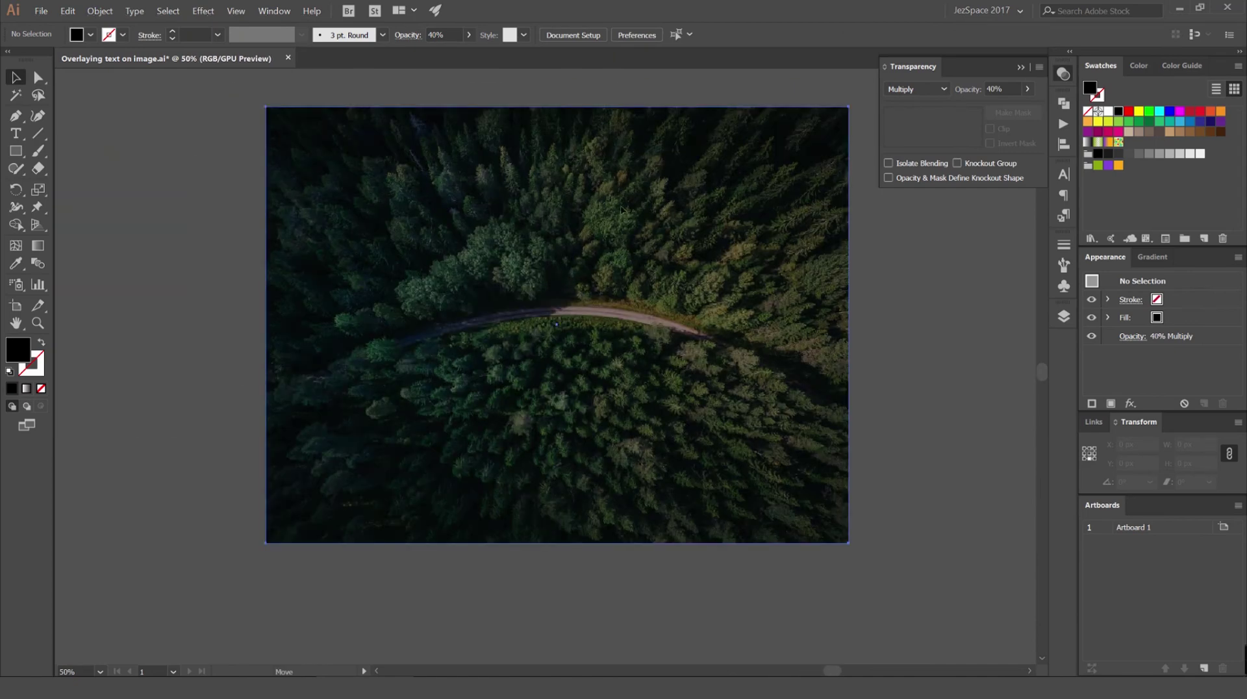
left_click(450, 234)
left_click_drag(541, 218, 752, 175)
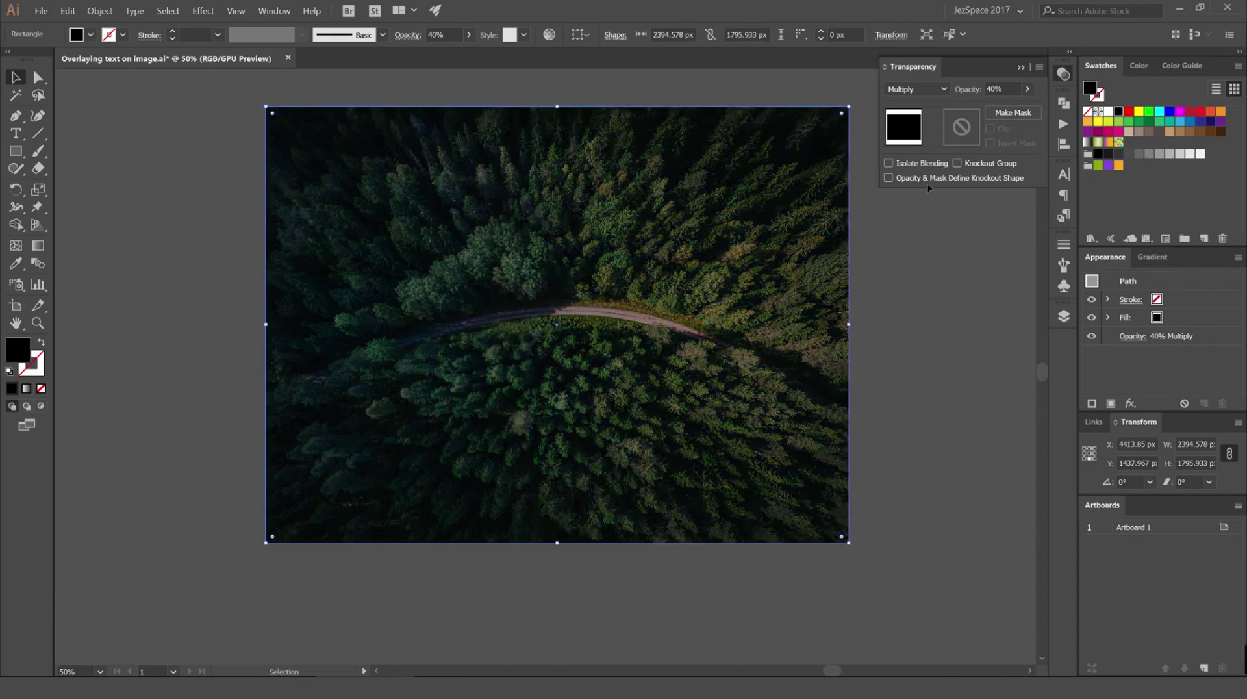
left_click(998, 95)
type("60")
key("Return")
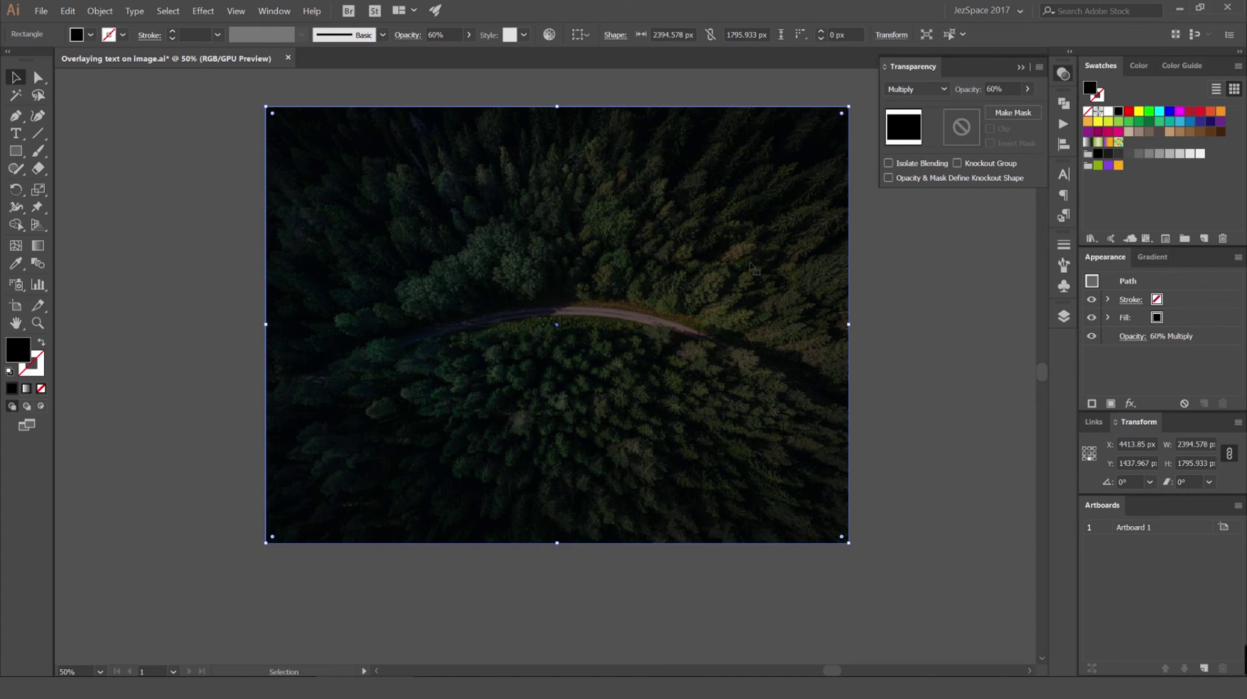
left_click(990, 92)
type("40")
key("Return")
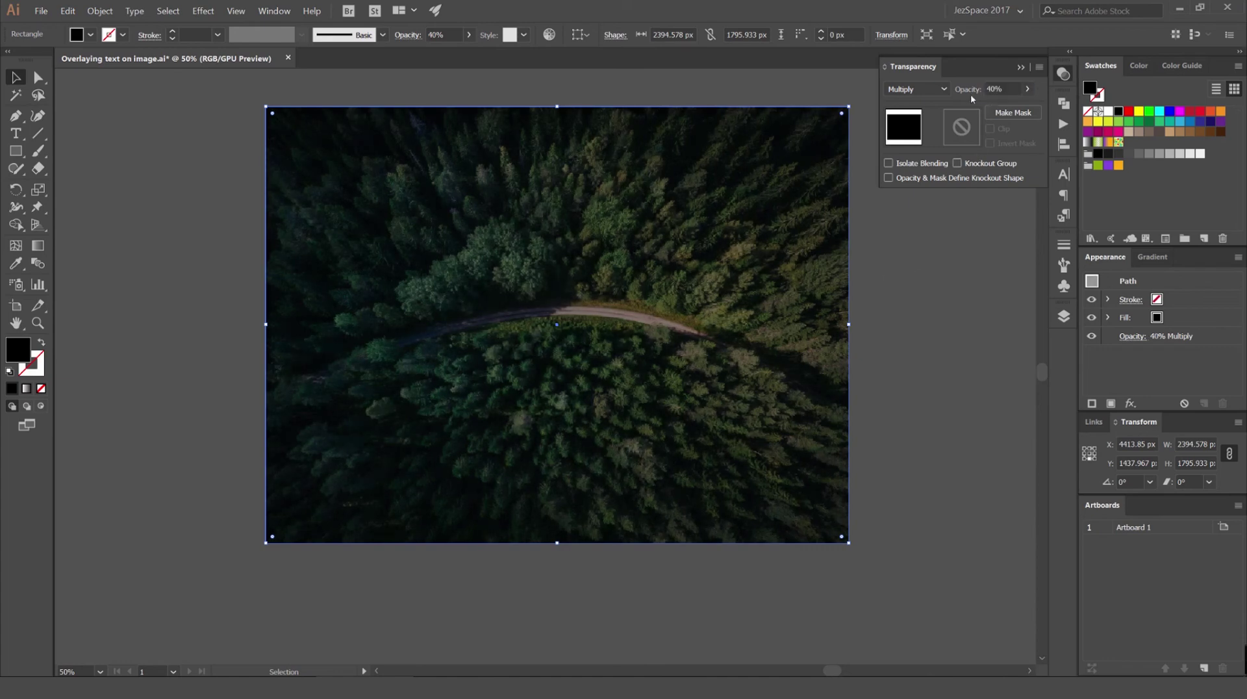
Close the transparency settings and lock the black overlay rectangle in place.
left_click(1061, 76)
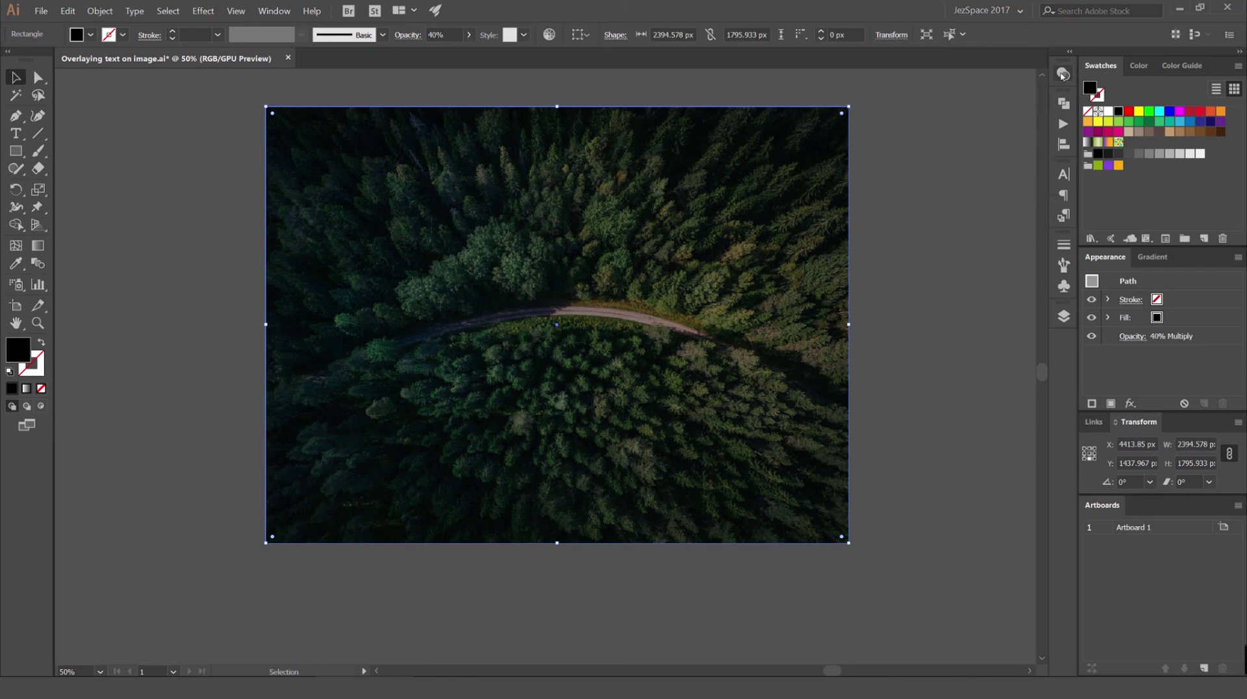
left_click(935, 172)
left_click(816, 191)
key("ctrl+2")
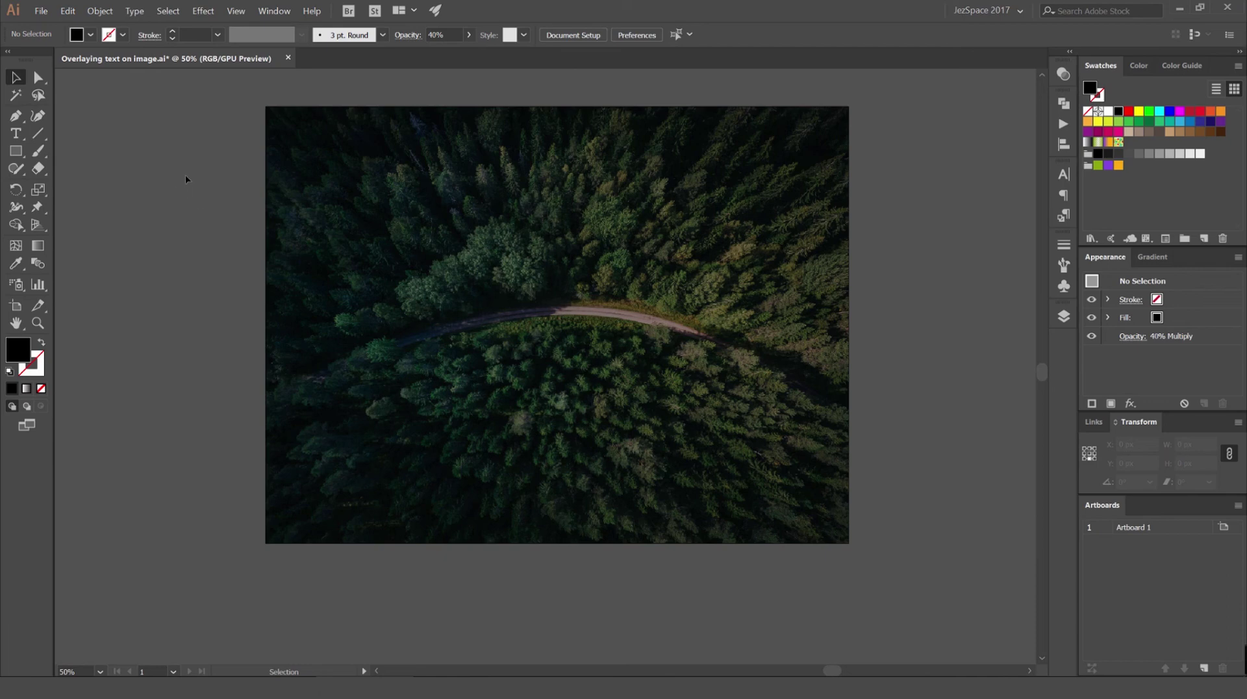
Place a line of placeholder point text just above the road in the middle of the photo.
key("t")
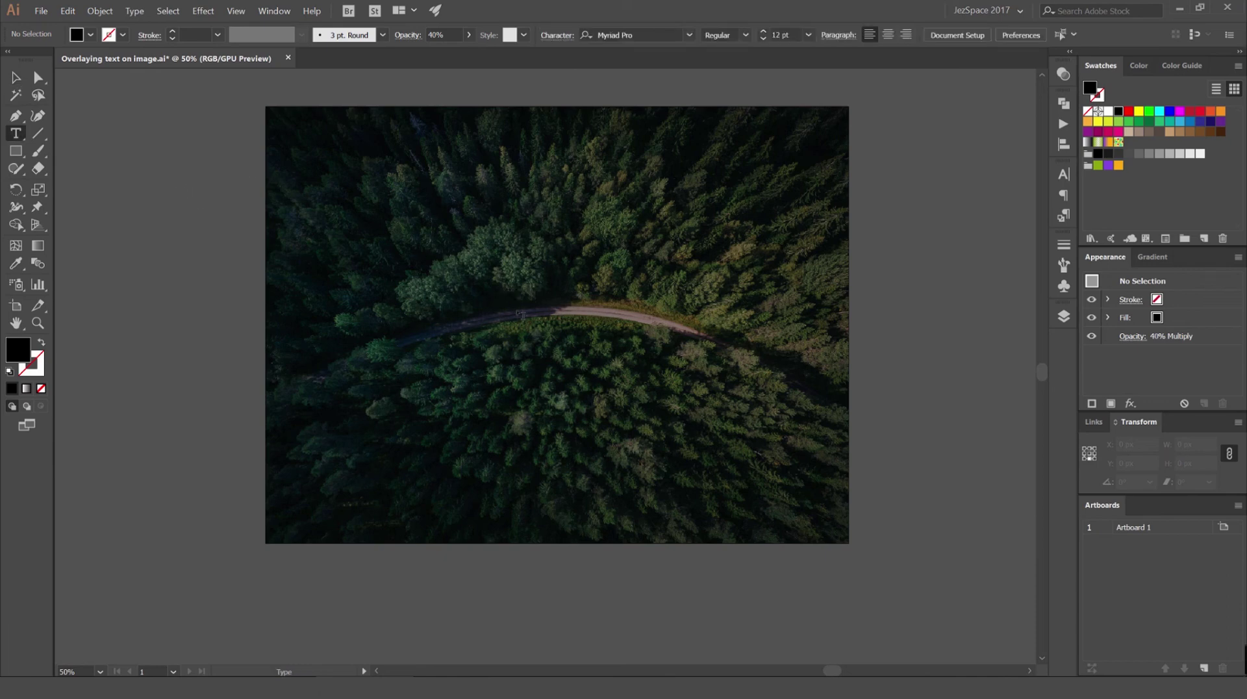
left_click(488, 297)
left_click(17, 77)
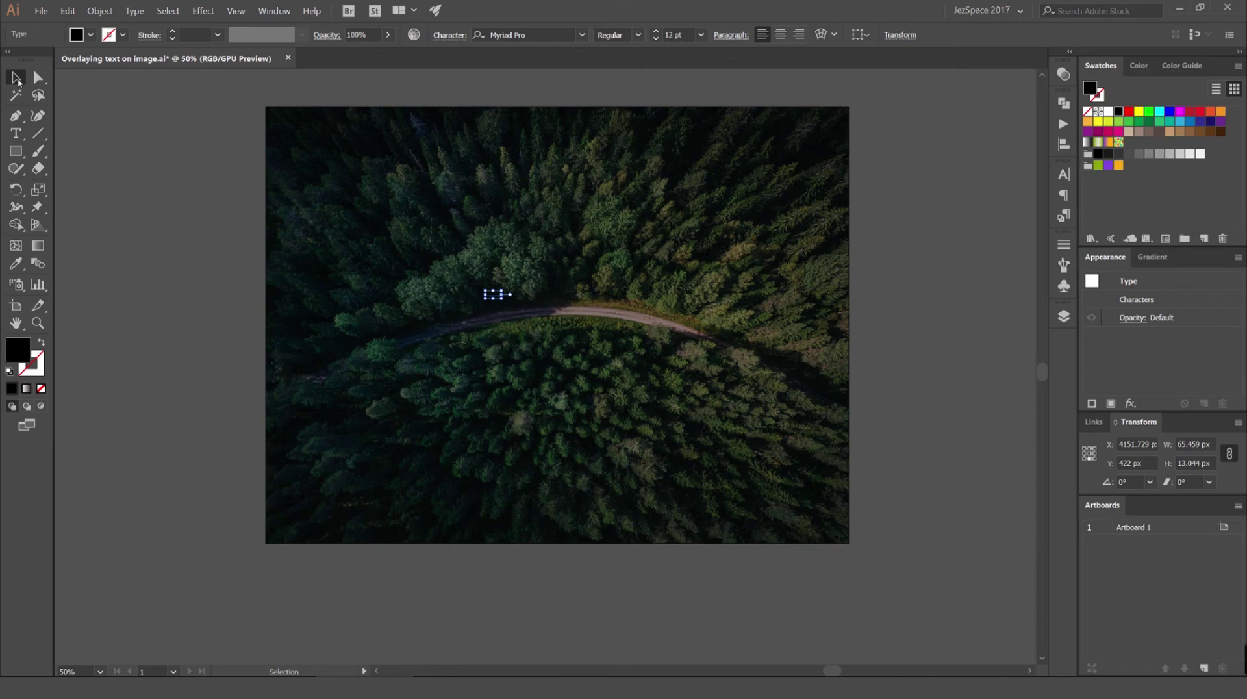
Enlarge the placeholder text to about 1560 px wide across the middle of the photo and fill it with white.
scroll(424, 281, "up", 3)
left_click_drag(653, 259, 540, 214)
scroll(556, 264, "down", 3)
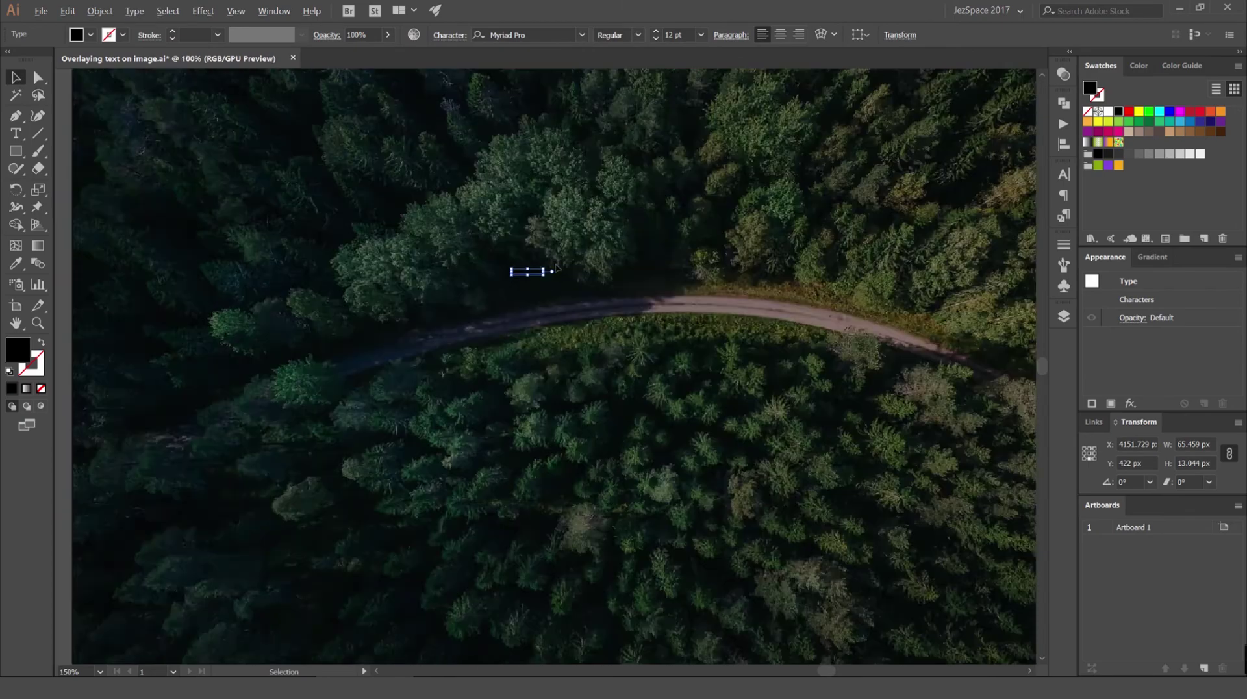
left_click_drag(557, 263, 948, 104)
left_click_drag(782, 184, 638, 263)
left_click(1108, 111)
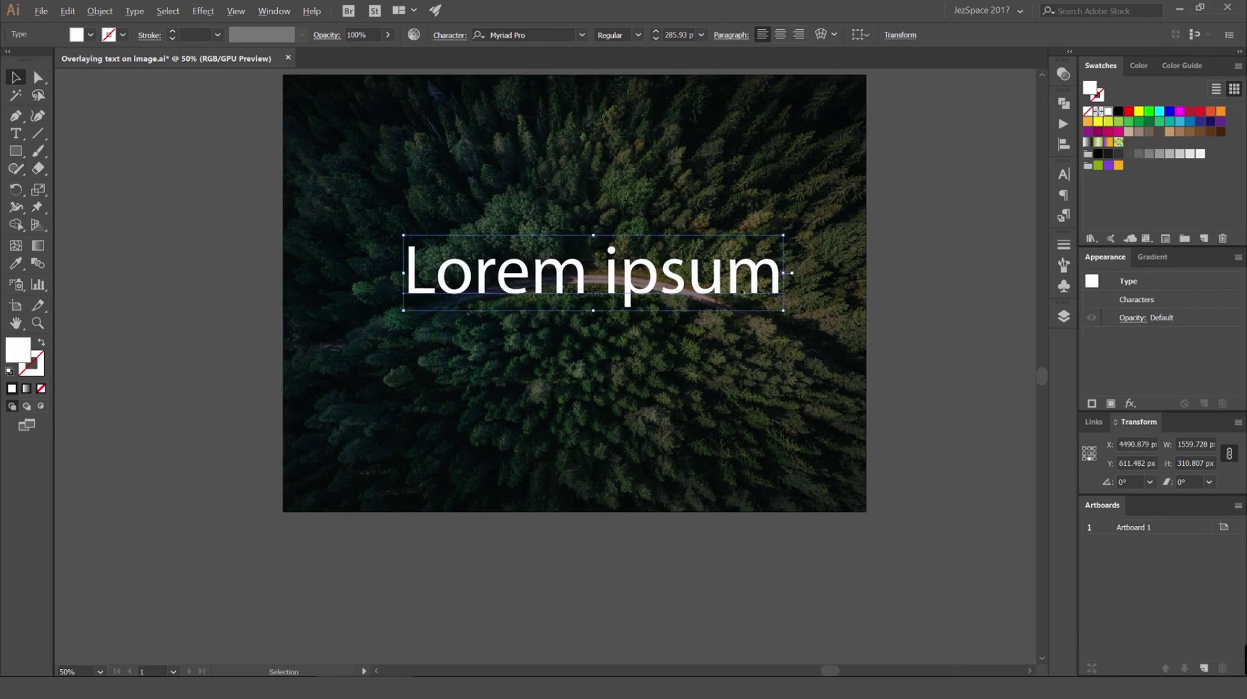
Change the placeholder text's font to Nickainley.
scroll(693, 286, "up", 1)
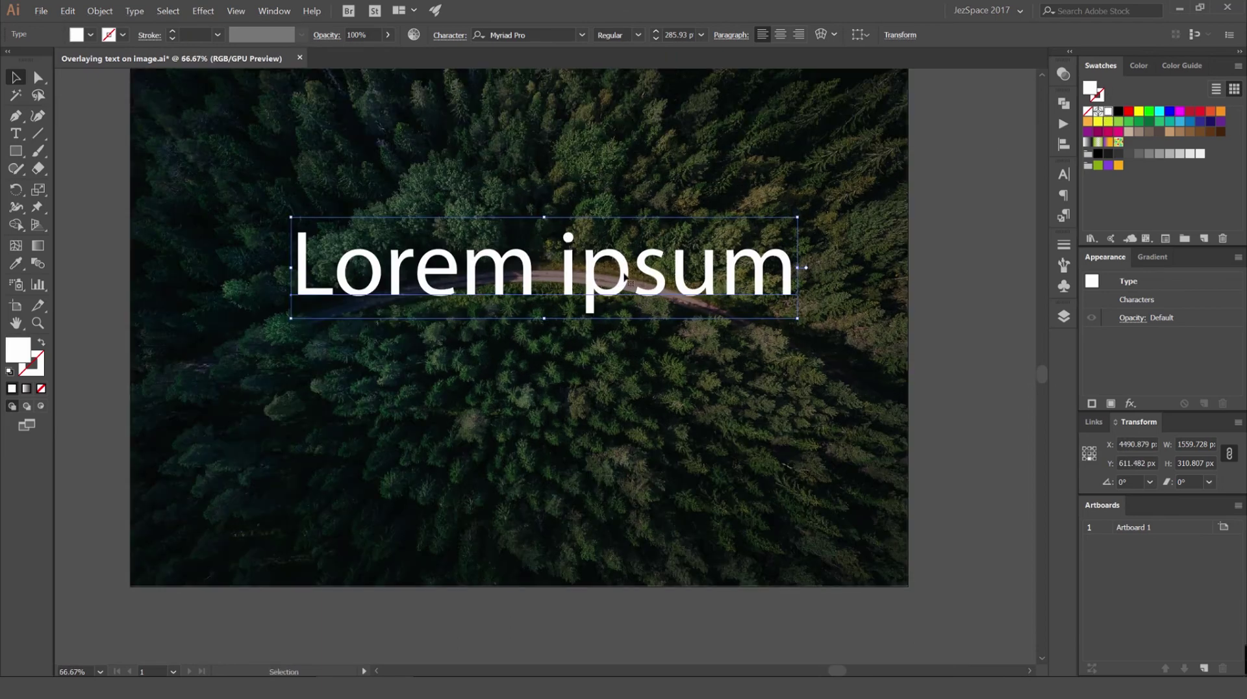
left_click(517, 34)
type("nick")
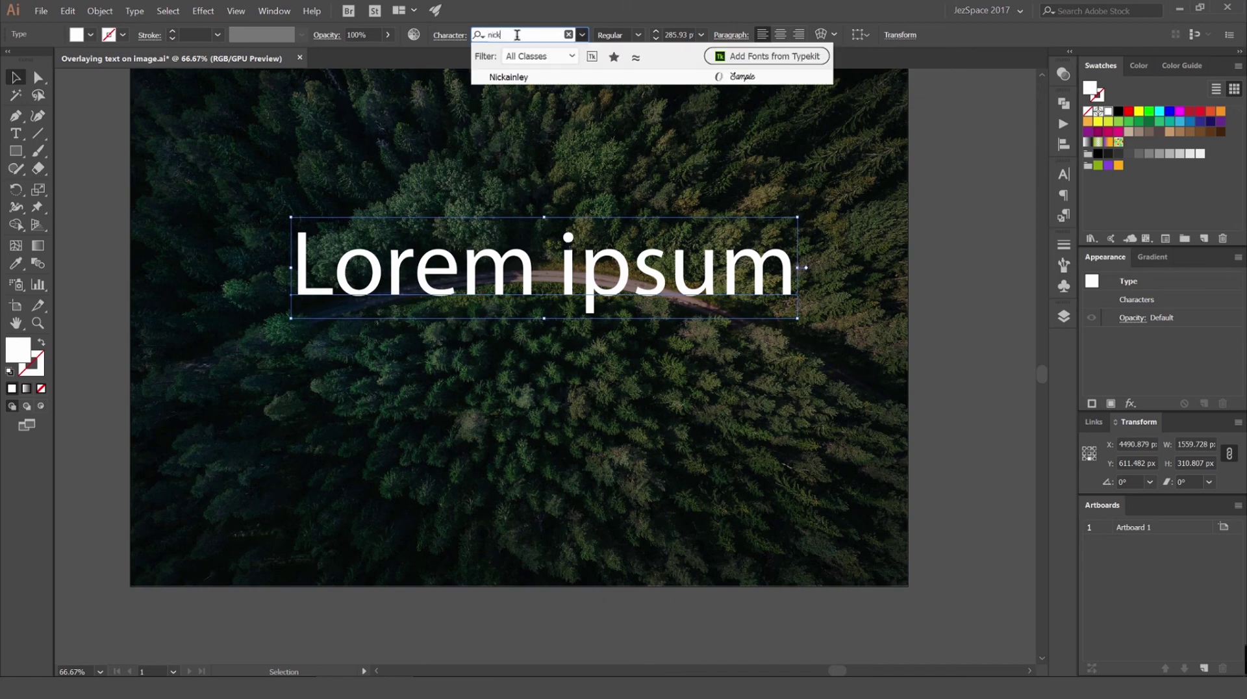
left_click(523, 76)
Replace the placeholder text with "Outdoor" and "Adventure" on two lines, removing the gap before the first word.
double_click(535, 292)
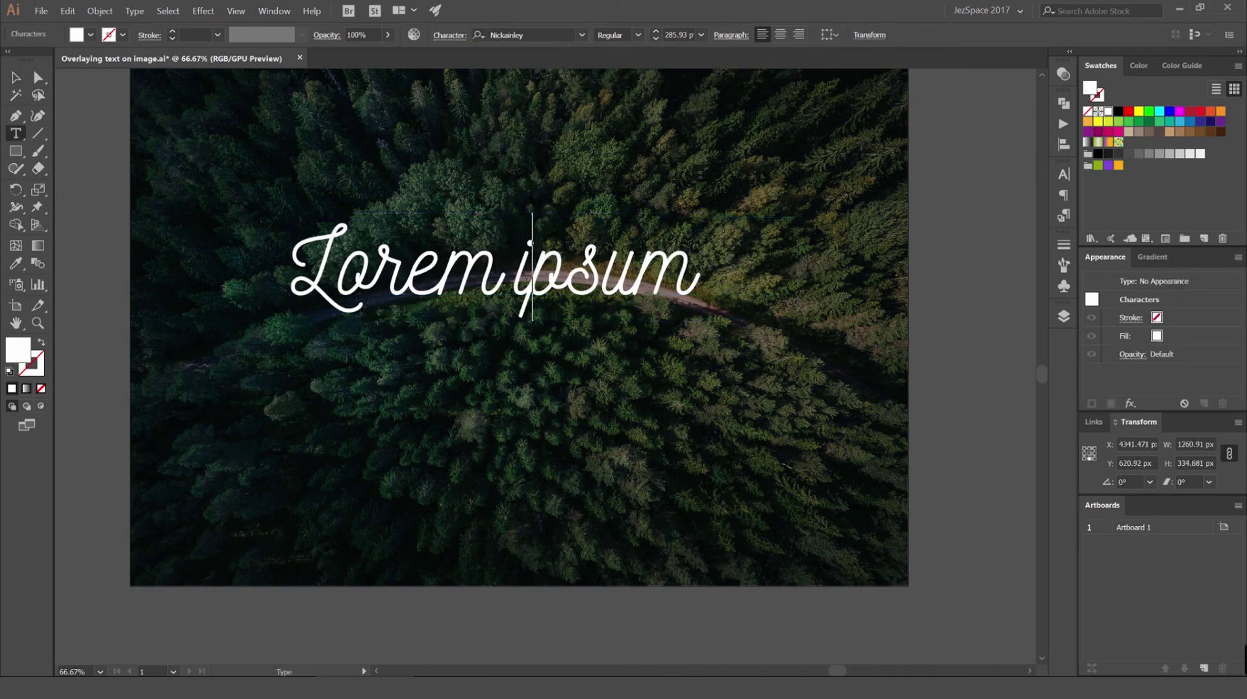
key("ctrl+a")
key("BackSpace")
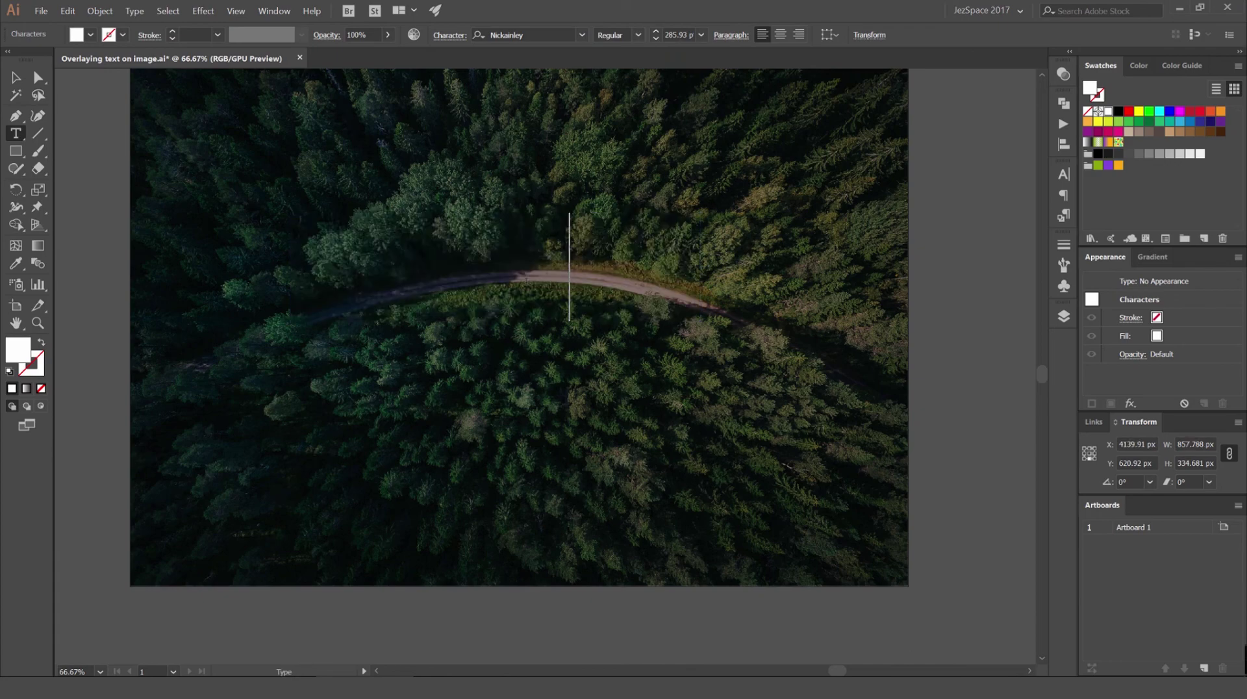
type("Ou")
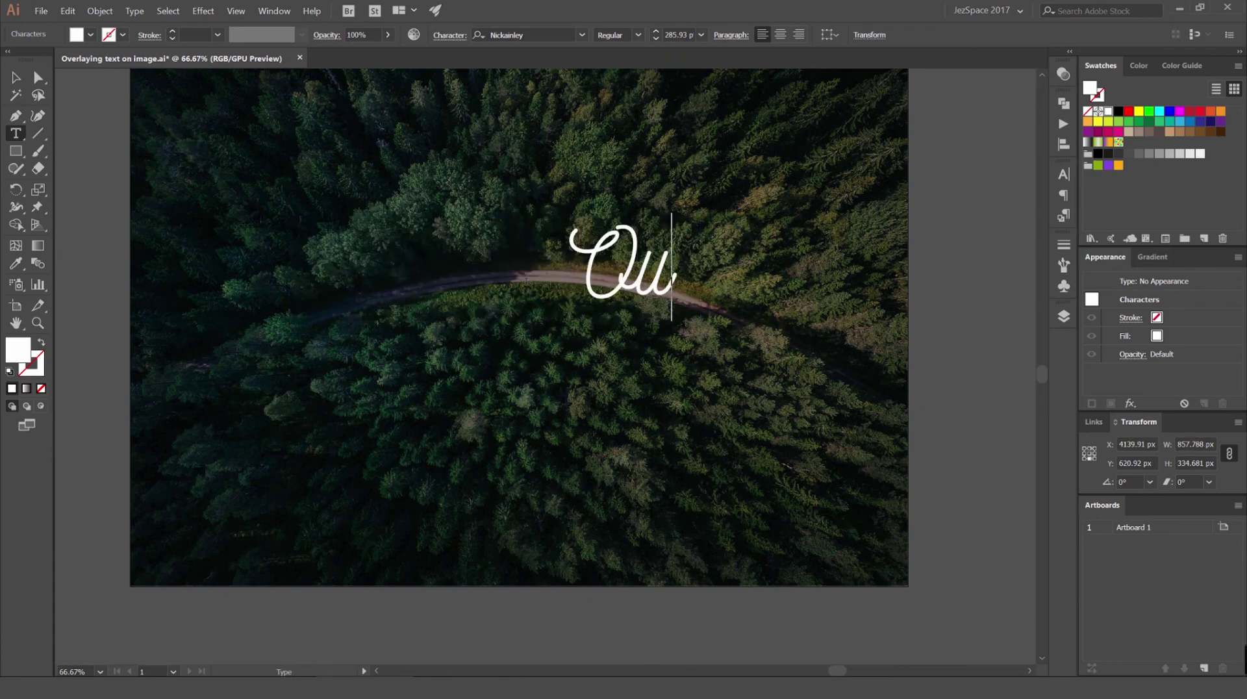
type("tdoor")
key("Return")
type("Ad")
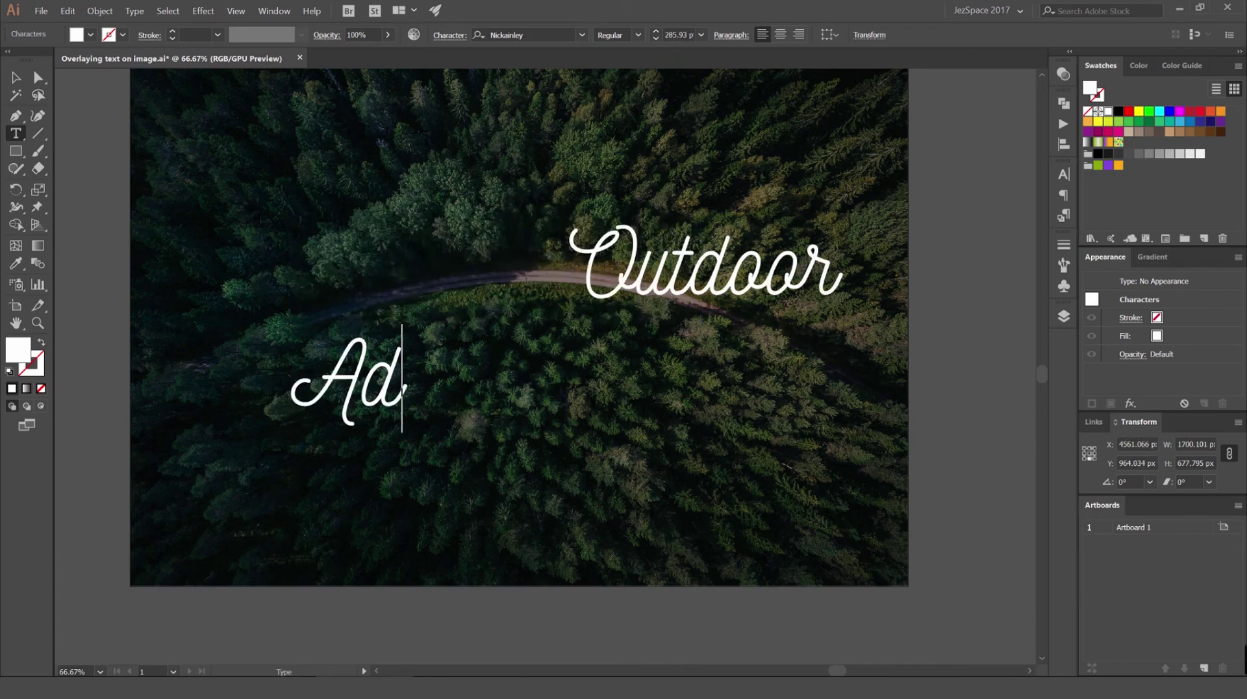
type("venture")
left_click(569, 266)
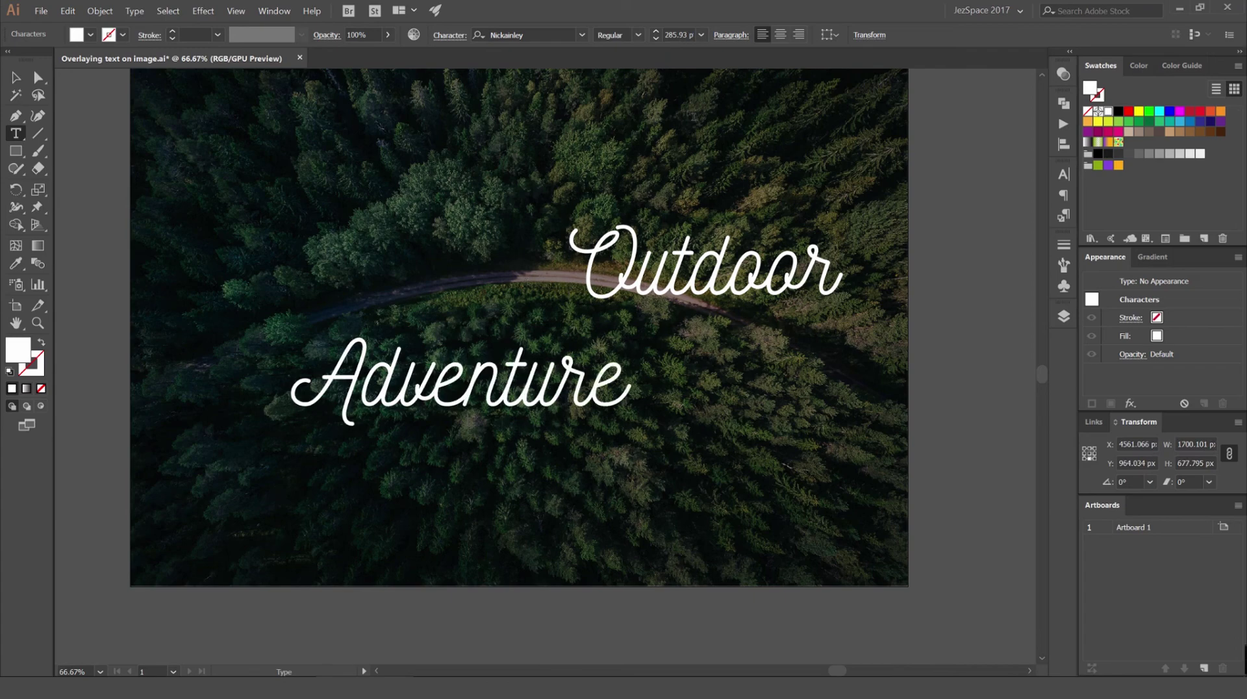
key("BackSpace")
Center-align the two lines of text and move them over the road in the middle of the photo.
left_click(15, 77)
left_click_drag(430, 271, 494, 235)
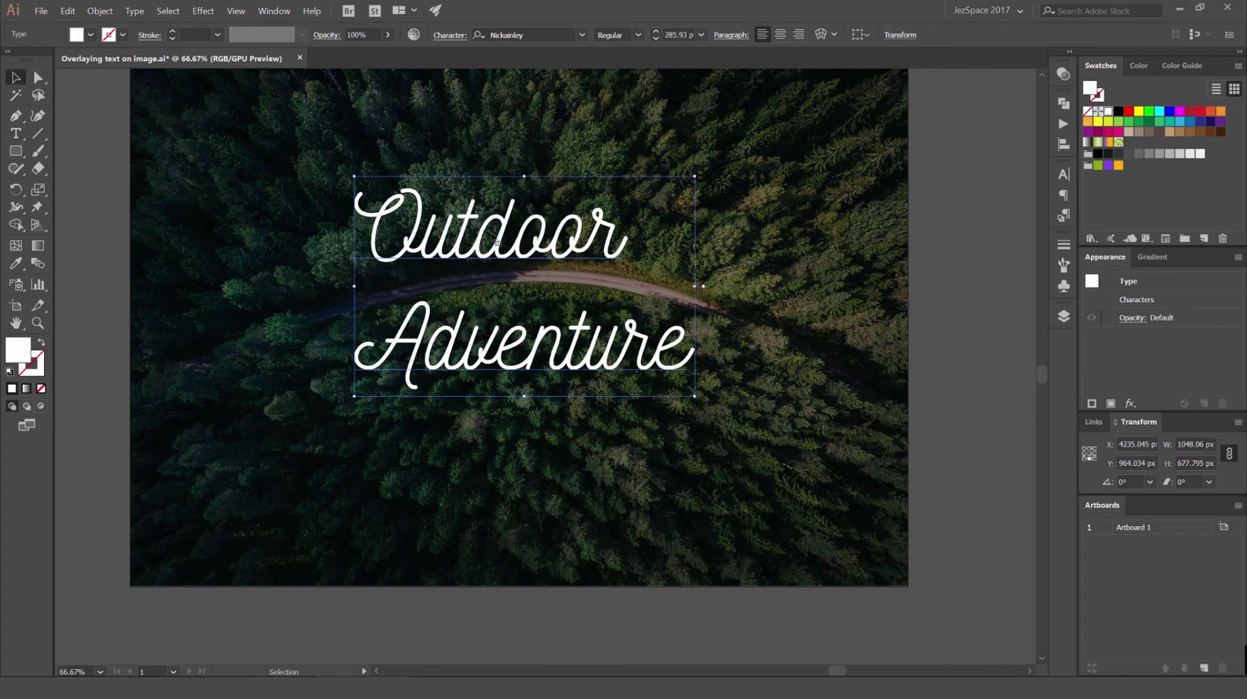
left_click(780, 35)
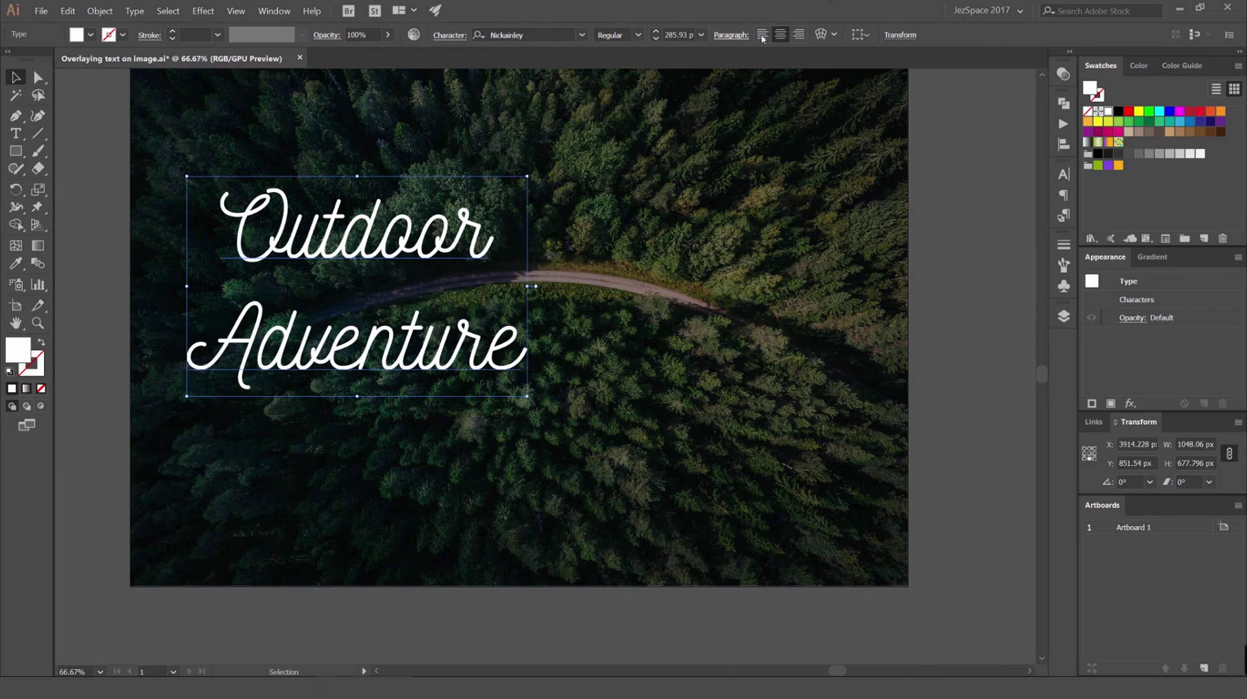
left_click_drag(399, 222, 607, 230)
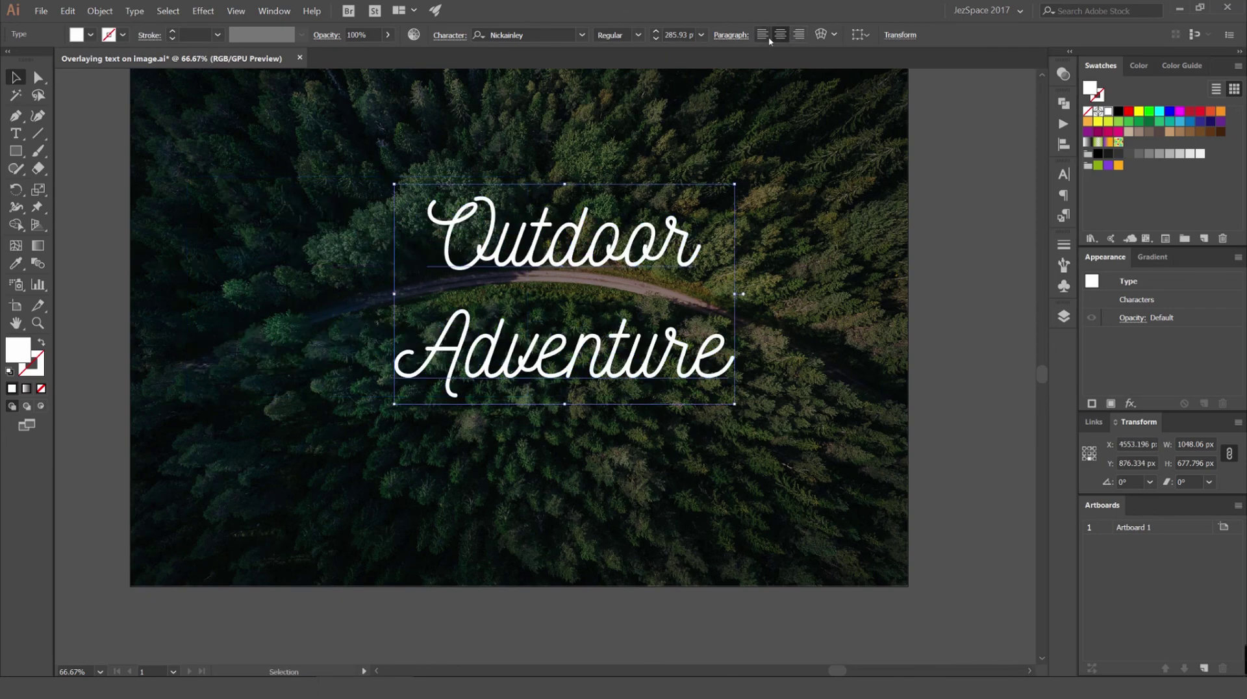
Reduce the leading of the whole text so "Adventure" sits closer beneath "Outdoor".
double_click(598, 249)
key("ctrl+a")
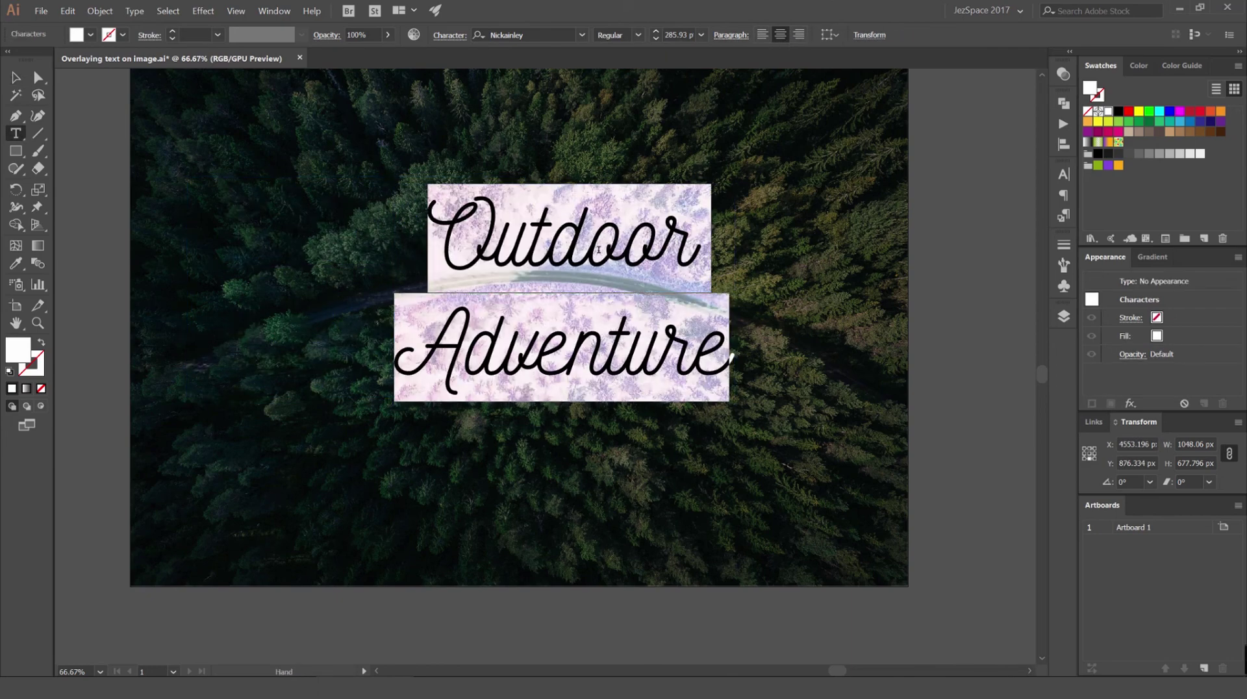
key("alt+Up")
key("alt+Up")
key("alt+Up")
key("alt+Up")
key("alt+Up")
key("alt+Up")
key("alt+Up")
key("alt+Up")
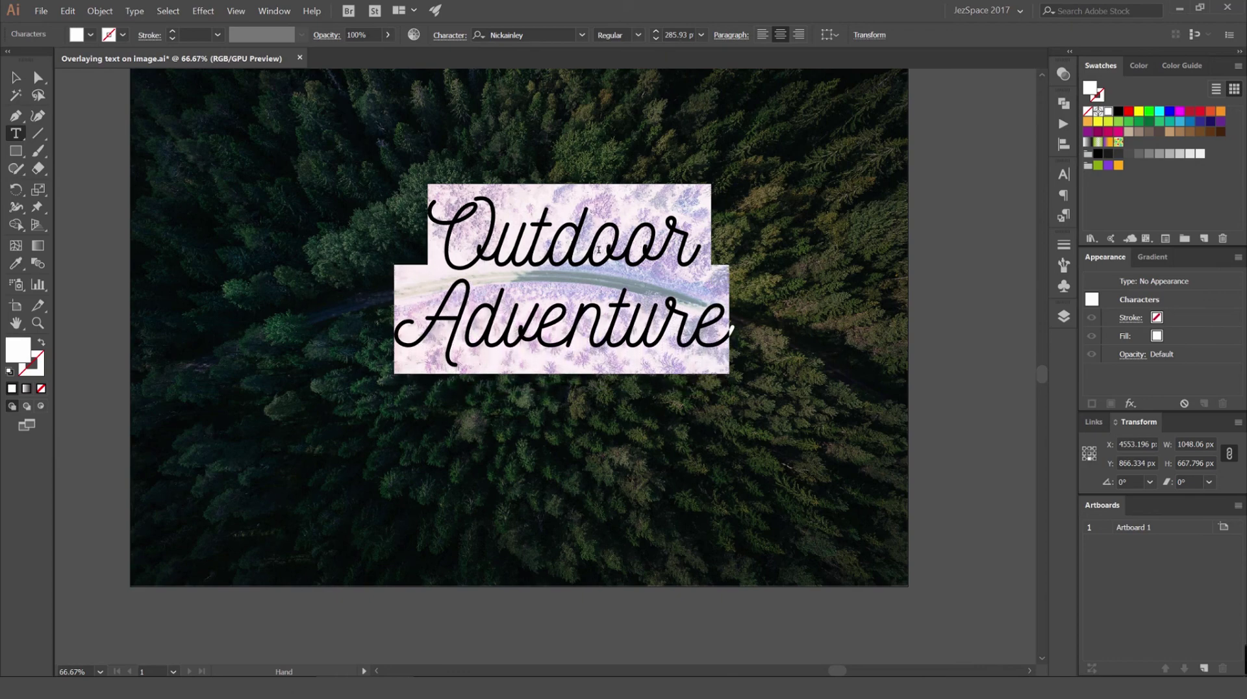
key("Escape")
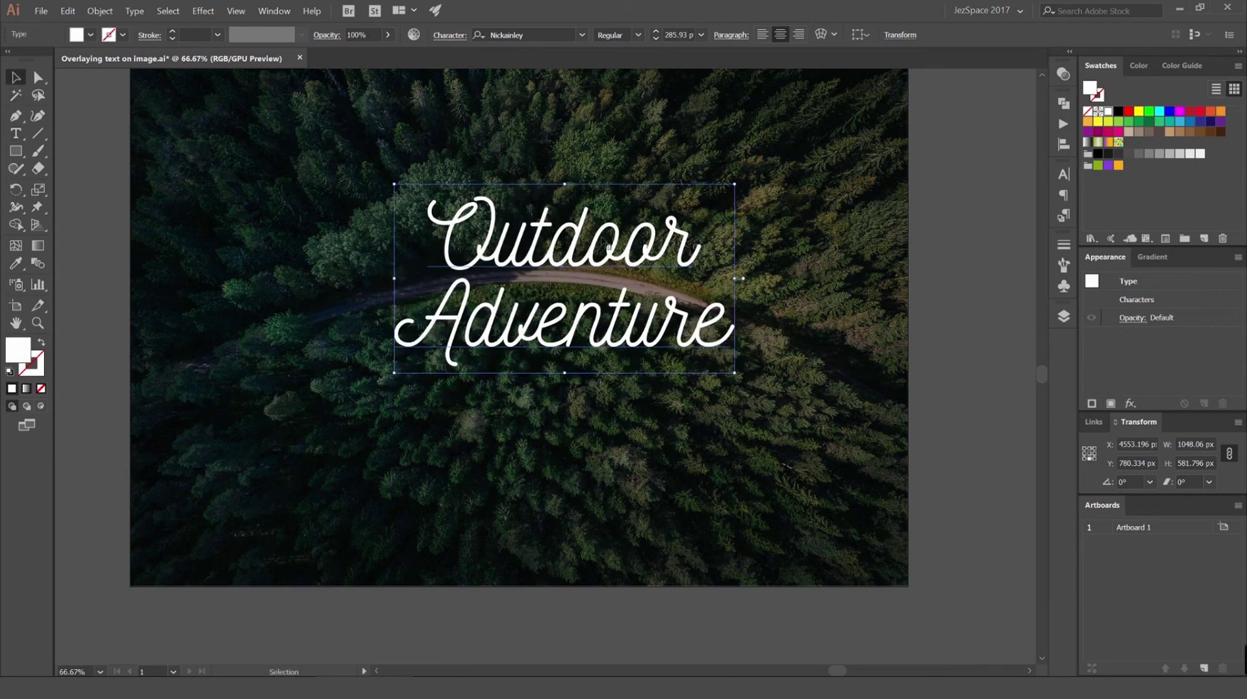
Move the "Outdoor Adventure" text to about X 4422 px, Y 822 px, at the middle of the photo.
scroll(635, 241, "up", 1)
left_click_drag(593, 244, 564, 267)
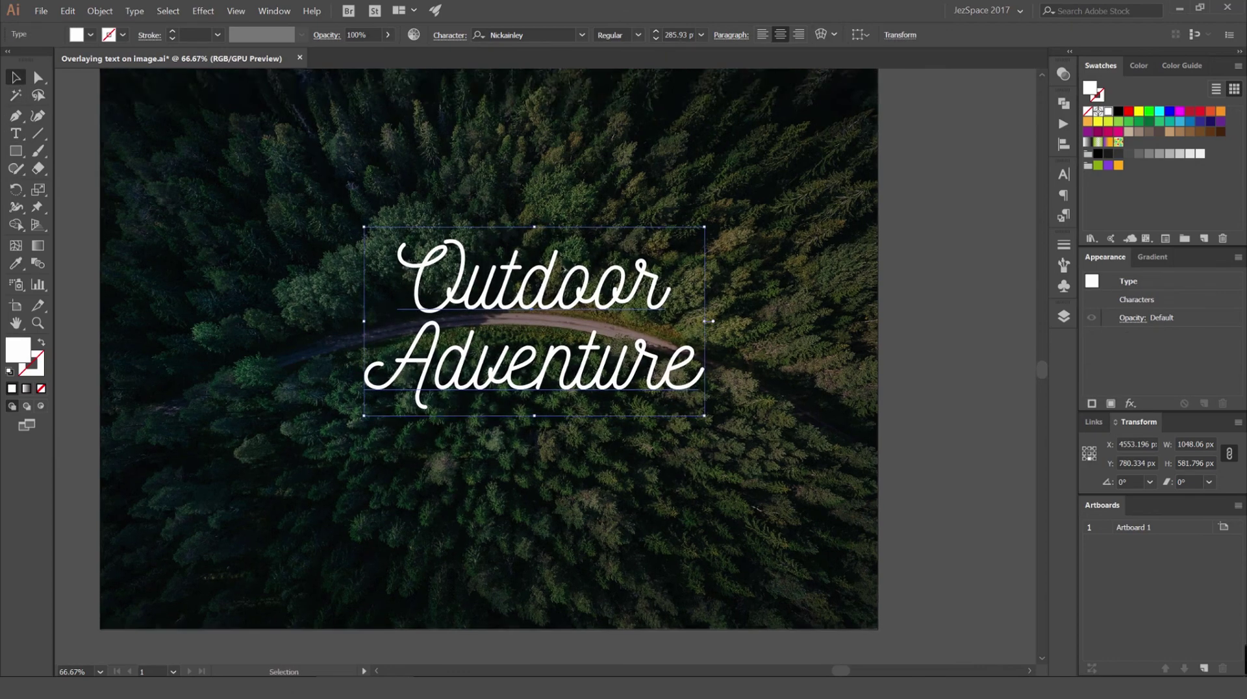
scroll(563, 267, "down", 1, "alt")
scroll(533, 294, "up", 1, "alt")
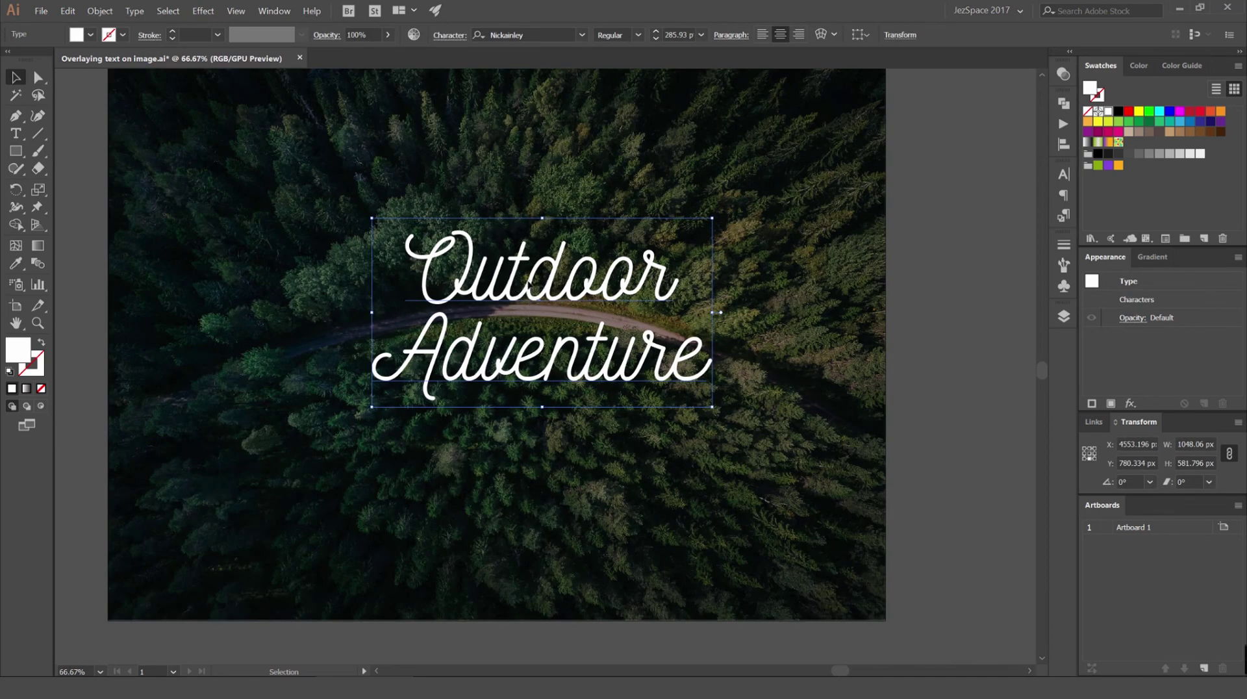
left_click_drag(533, 287, 490, 301)
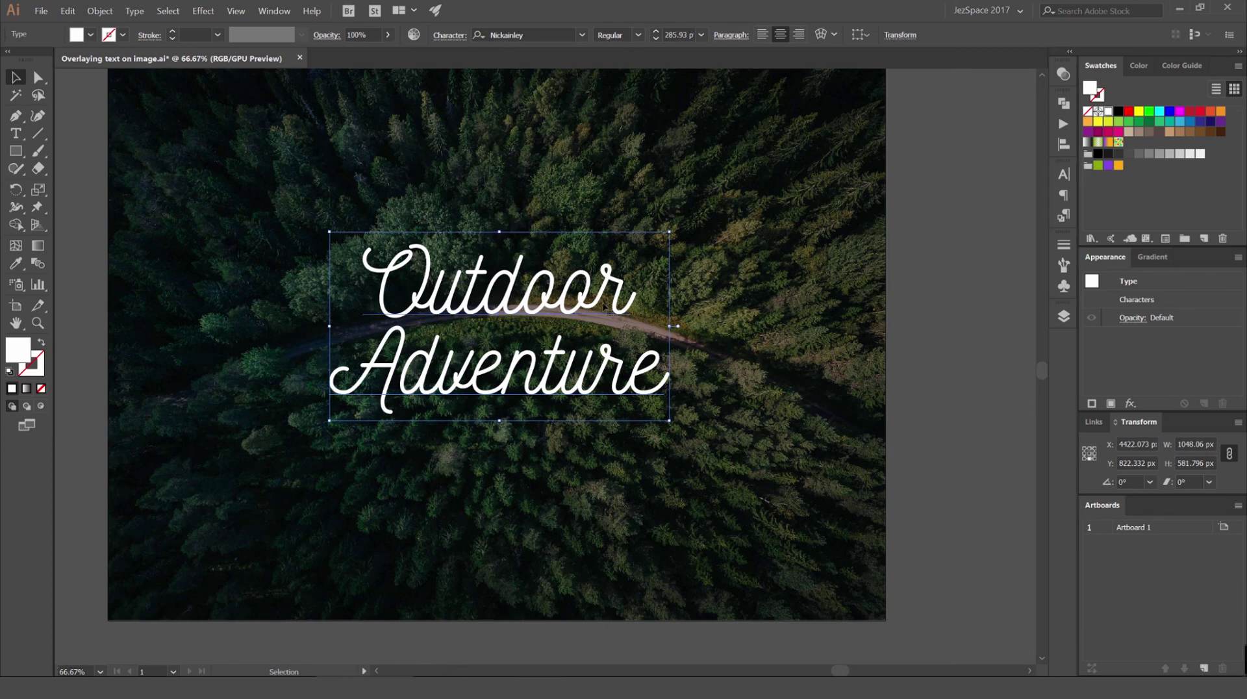
Shear the "Outdoor Adventure" text vertically so both lines slope slightly upward to the right, and deselect it.
key("s")
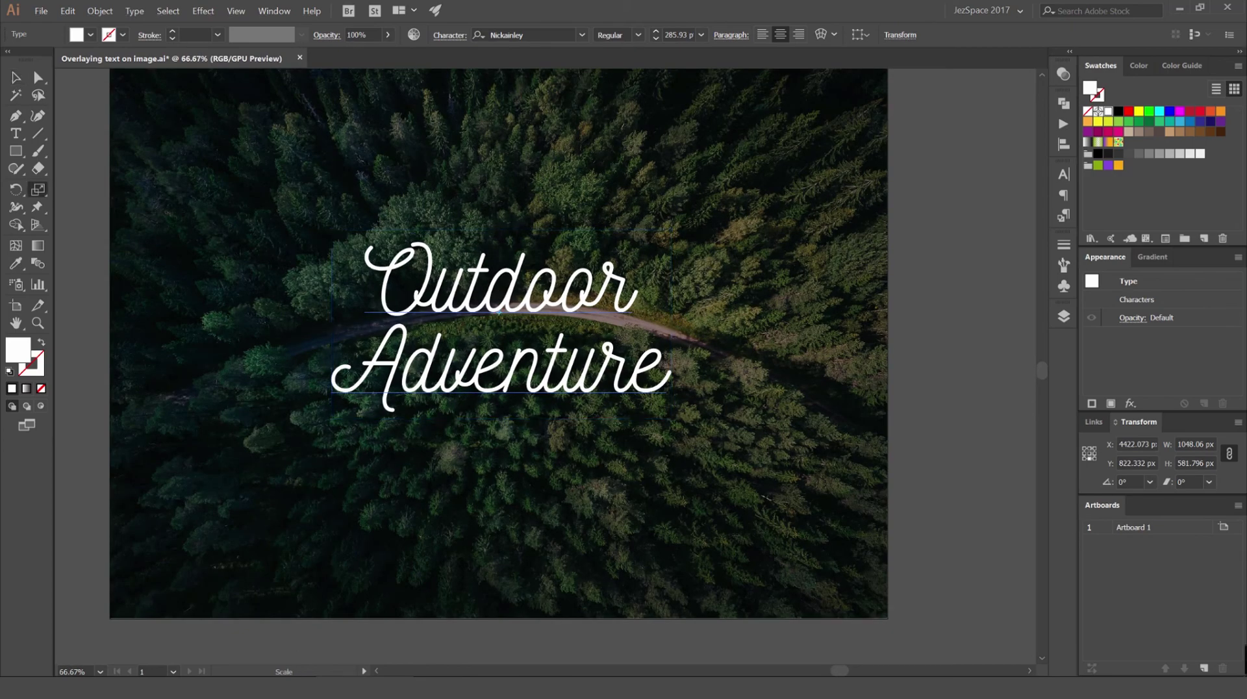
left_click(46, 194)
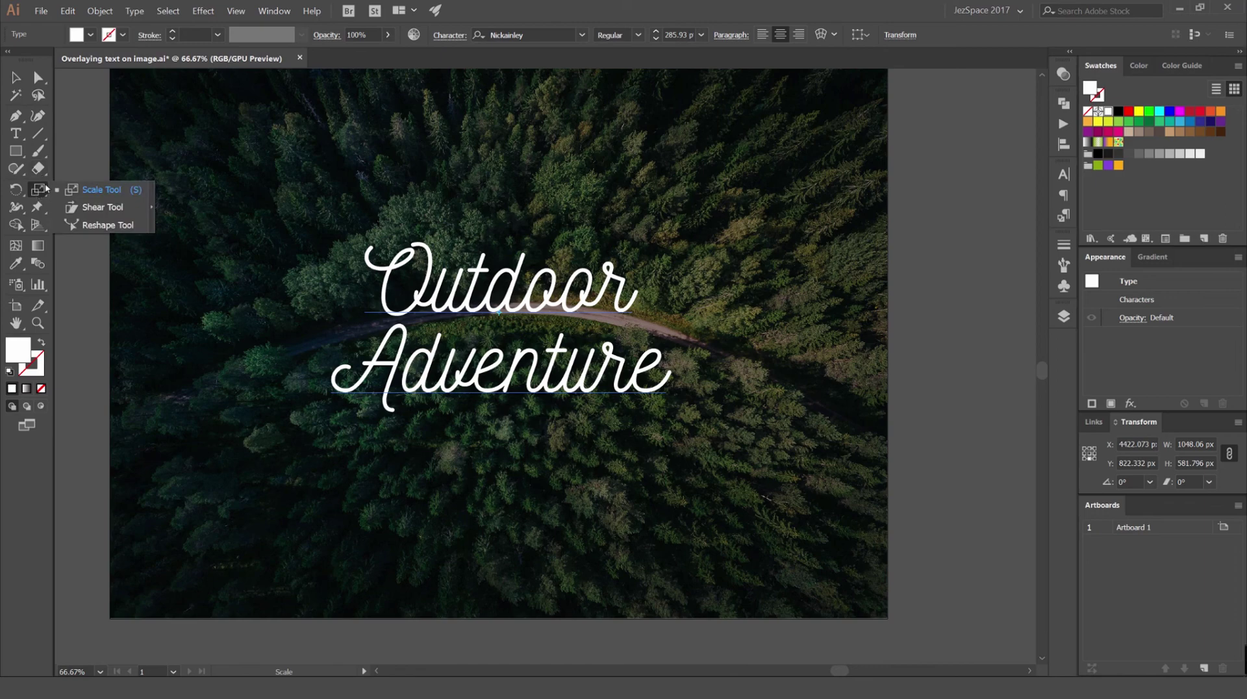
left_click(95, 207)
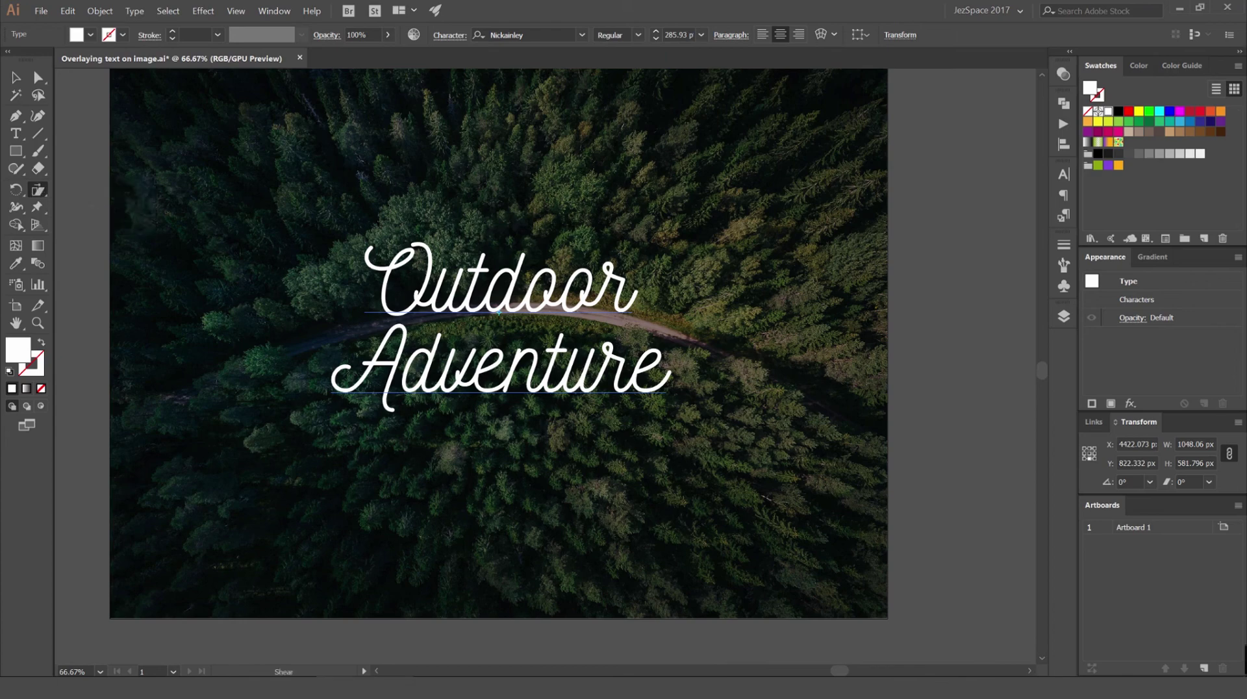
mouse_move(654, 281)
left_mouse_down()
mouse_move(657, 267)
mouse_move(640, 268)
left_mouse_up()
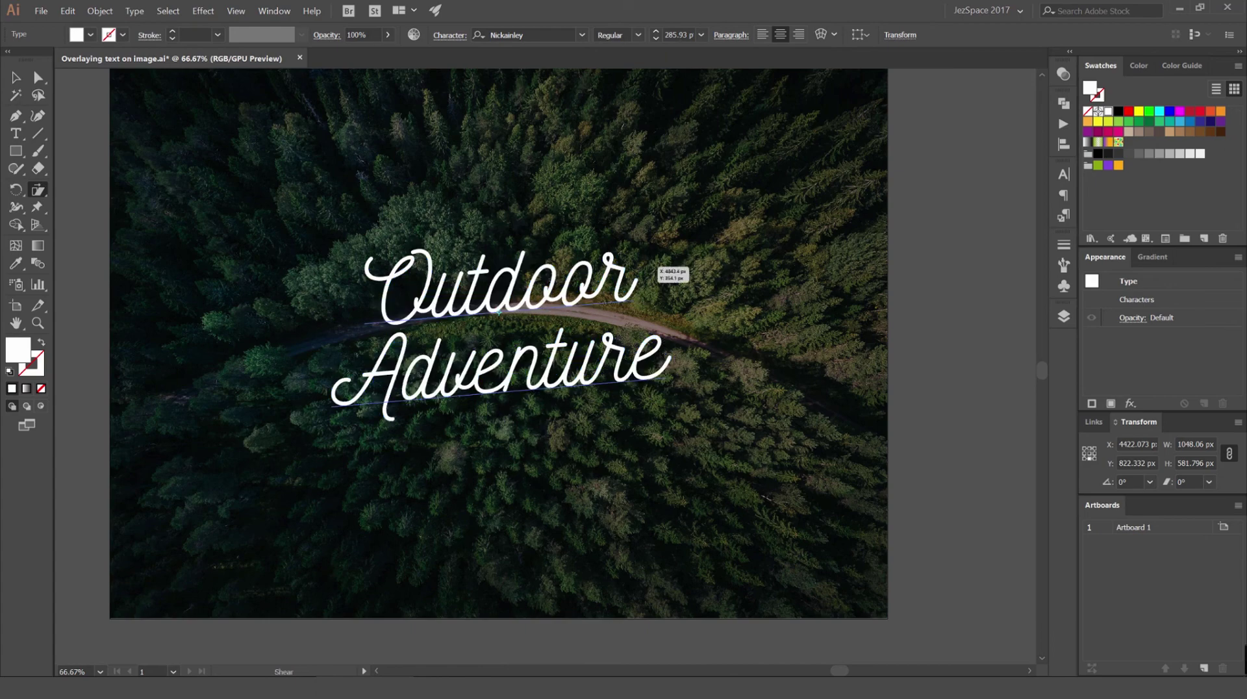
key("v")
left_click(939, 252)
scroll(895, 262, "down", 2)
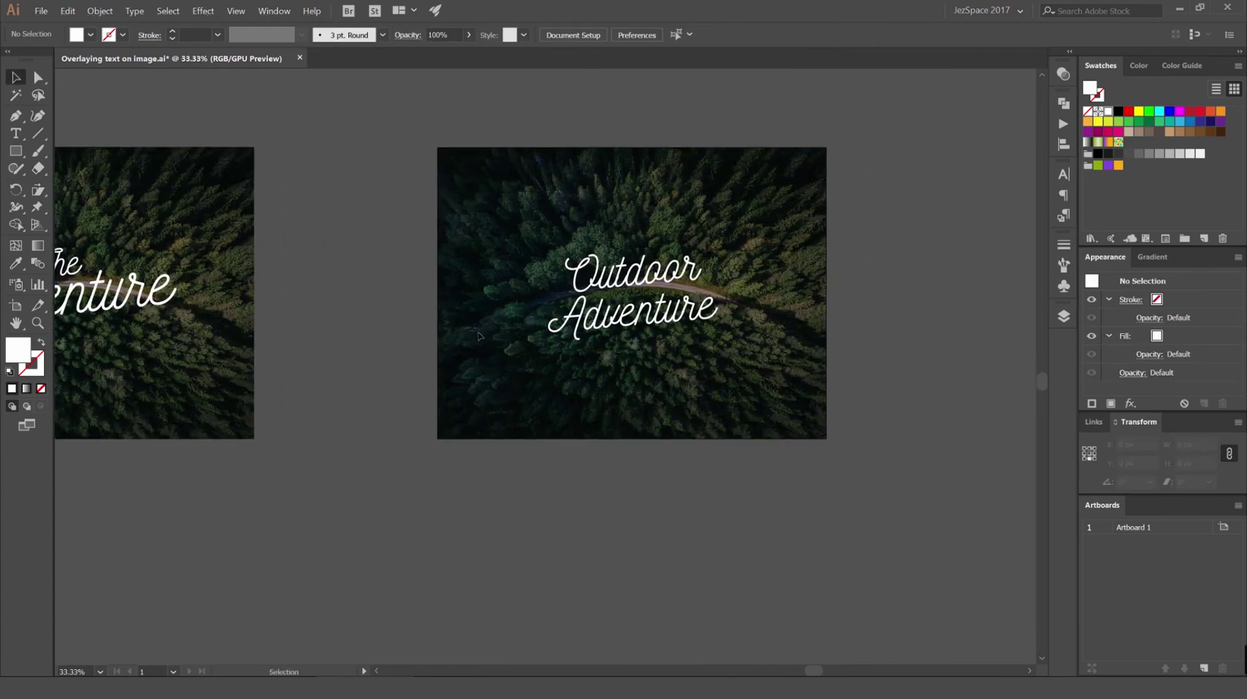
Scale the sheared text up proportionally from its center to about 1275 × 818 px.
scroll(857, 228, "up", 2)
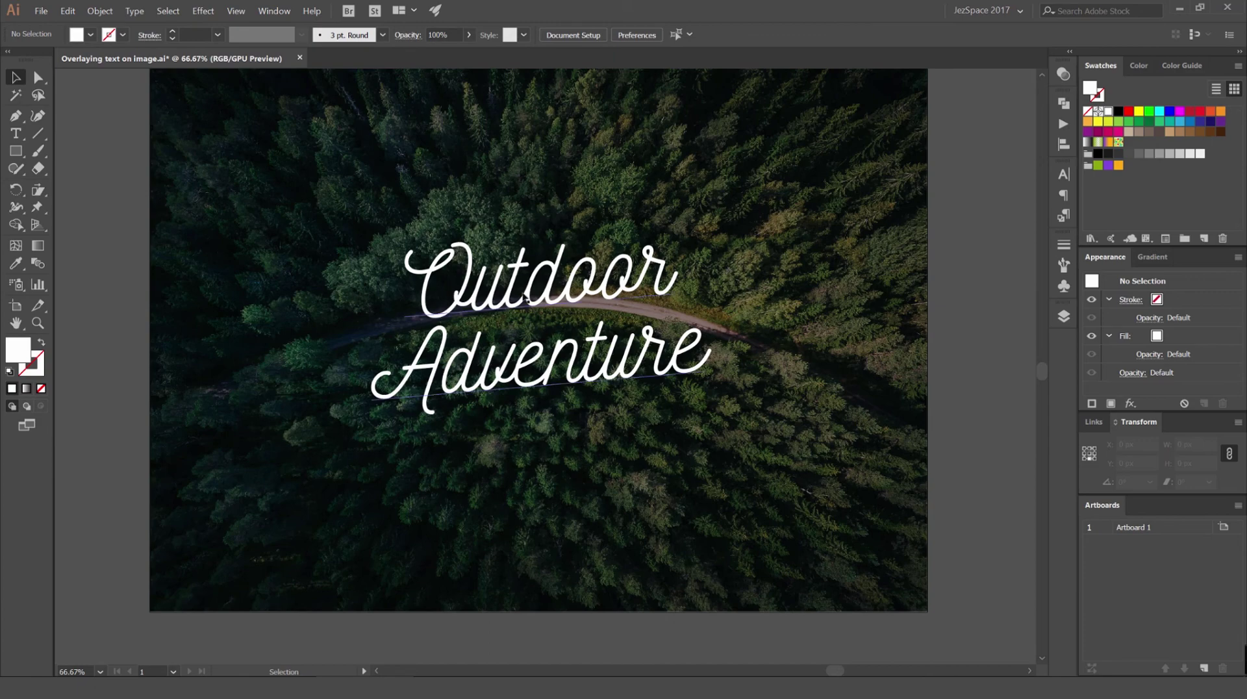
left_click(630, 267)
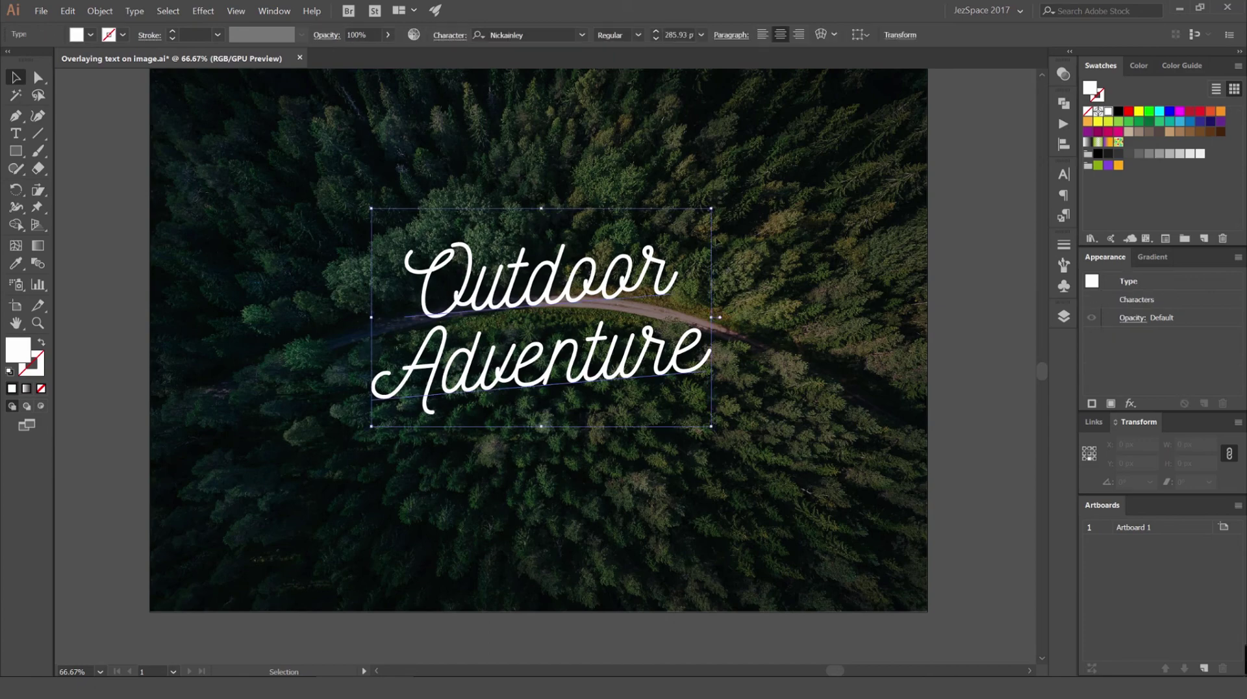
left_click_drag(715, 204, 747, 186)
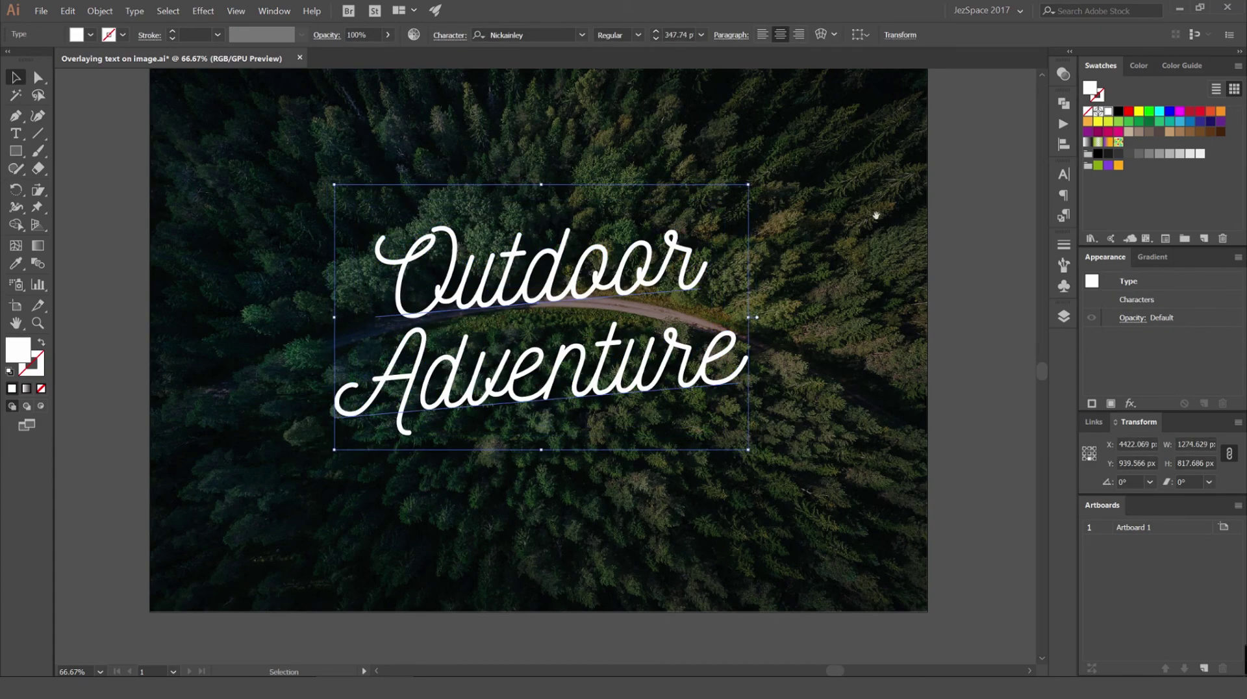
Widen the kerning before "Outdoor" so the word shifts right above "Adventure", making the text about 1316 px wide.
left_click_drag(935, 207, 884, 214)
left_click(905, 214)
key("t")
left_click(346, 294)
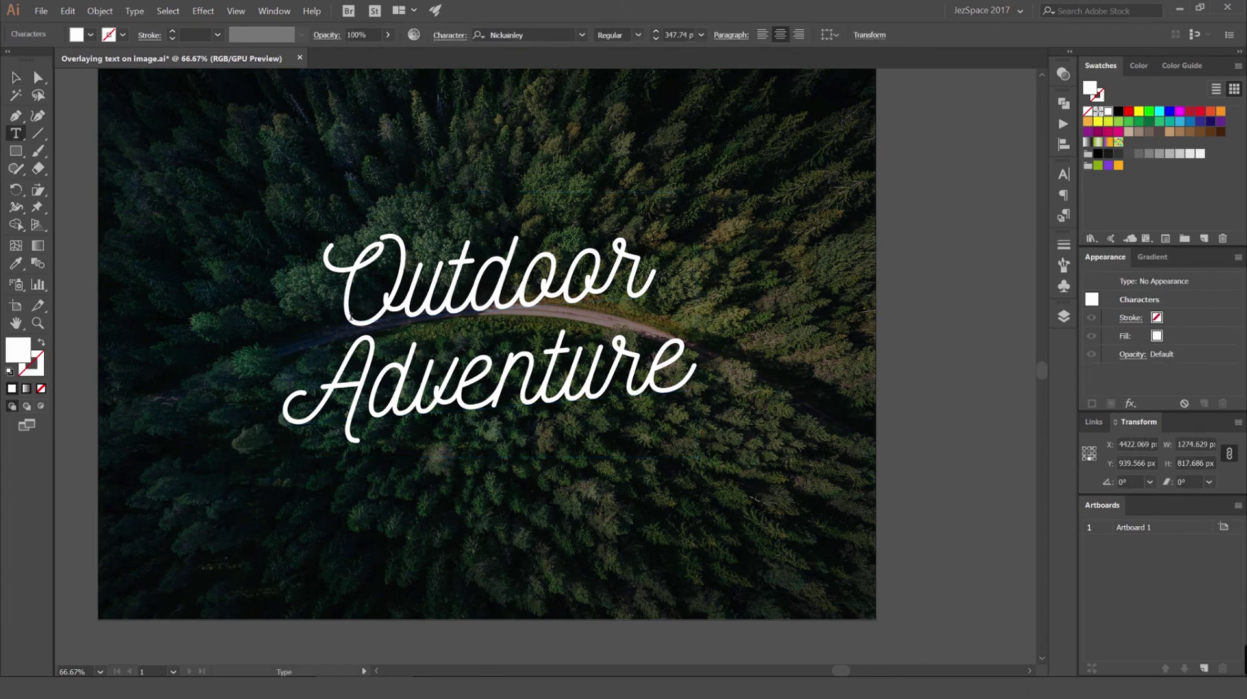
scroll(345, 343, "up", 2)
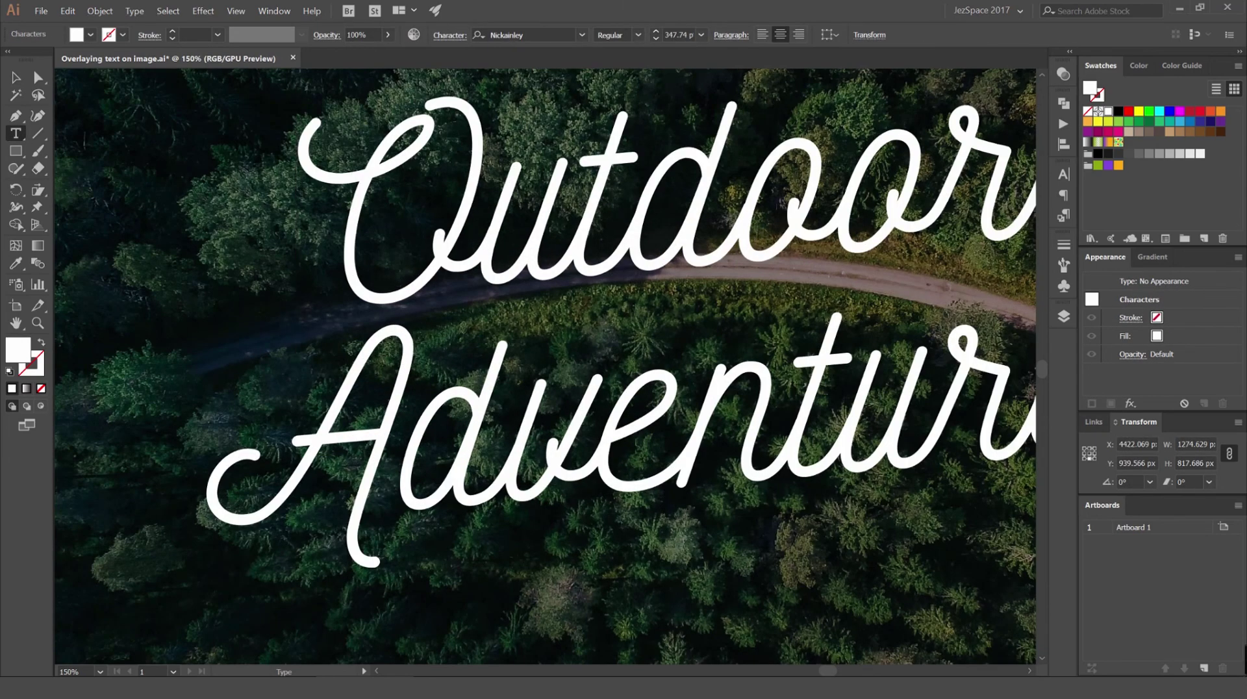
scroll(404, 264, "down", 3)
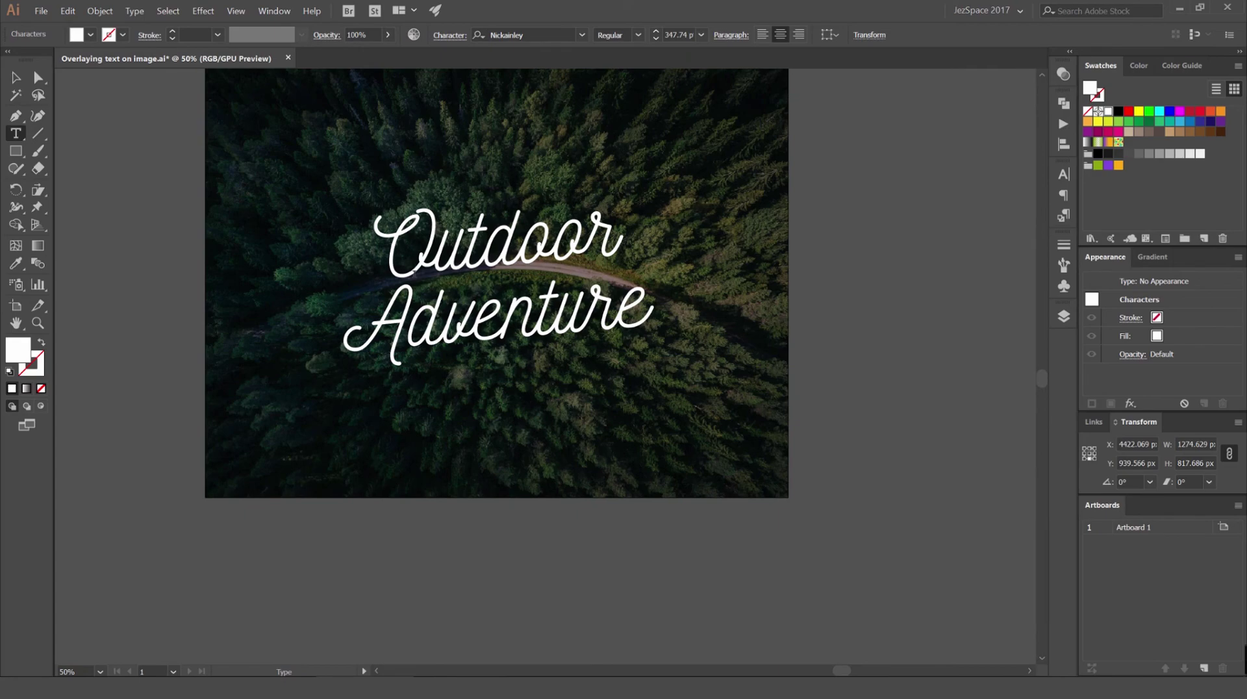
scroll(409, 286, "up", 2)
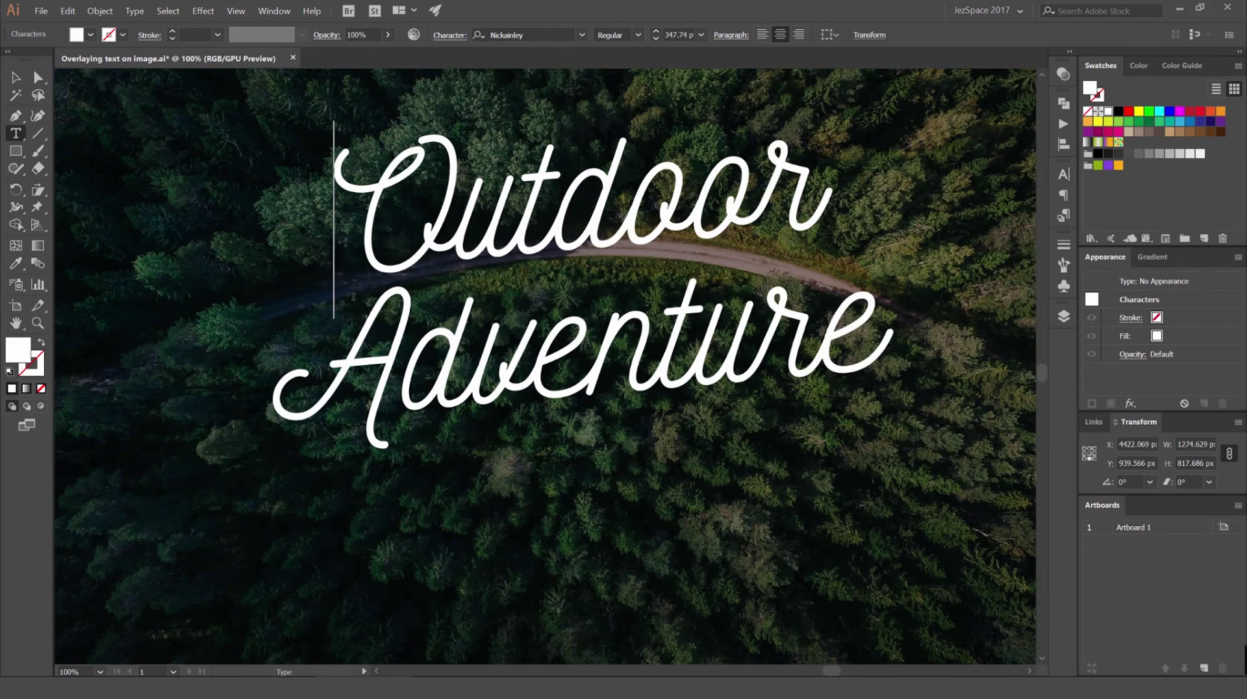
scroll(581, 252, "down", 1)
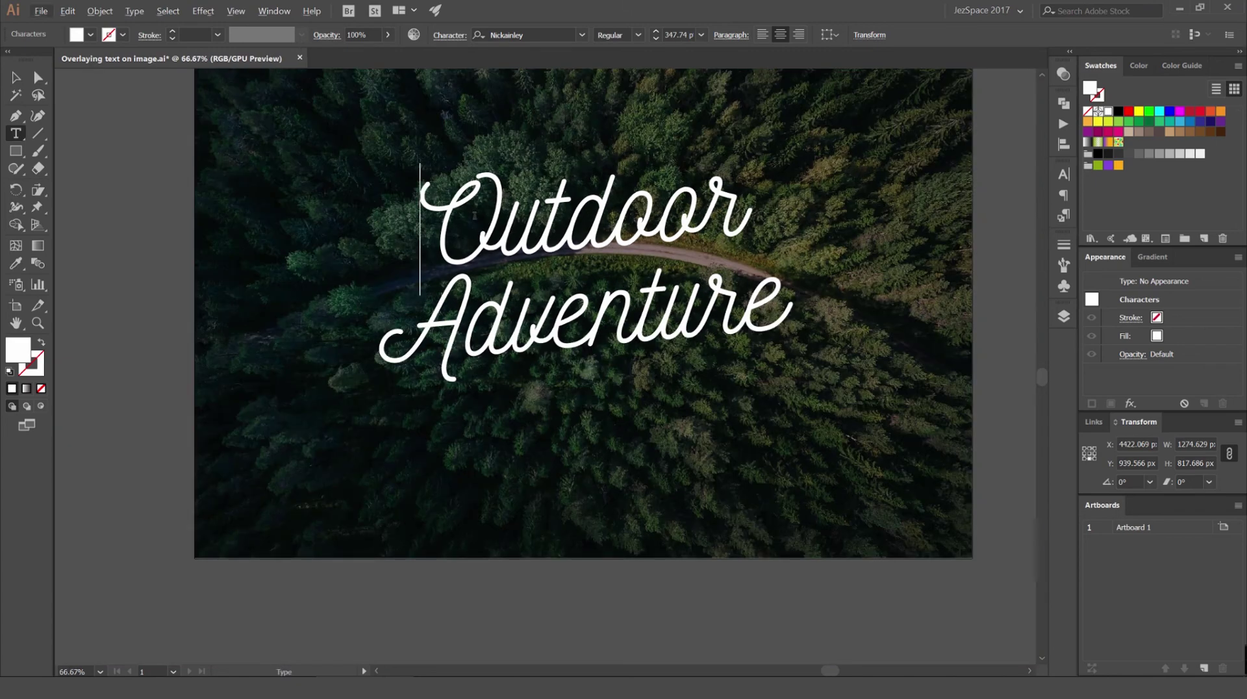
scroll(435, 219, "up", 1)
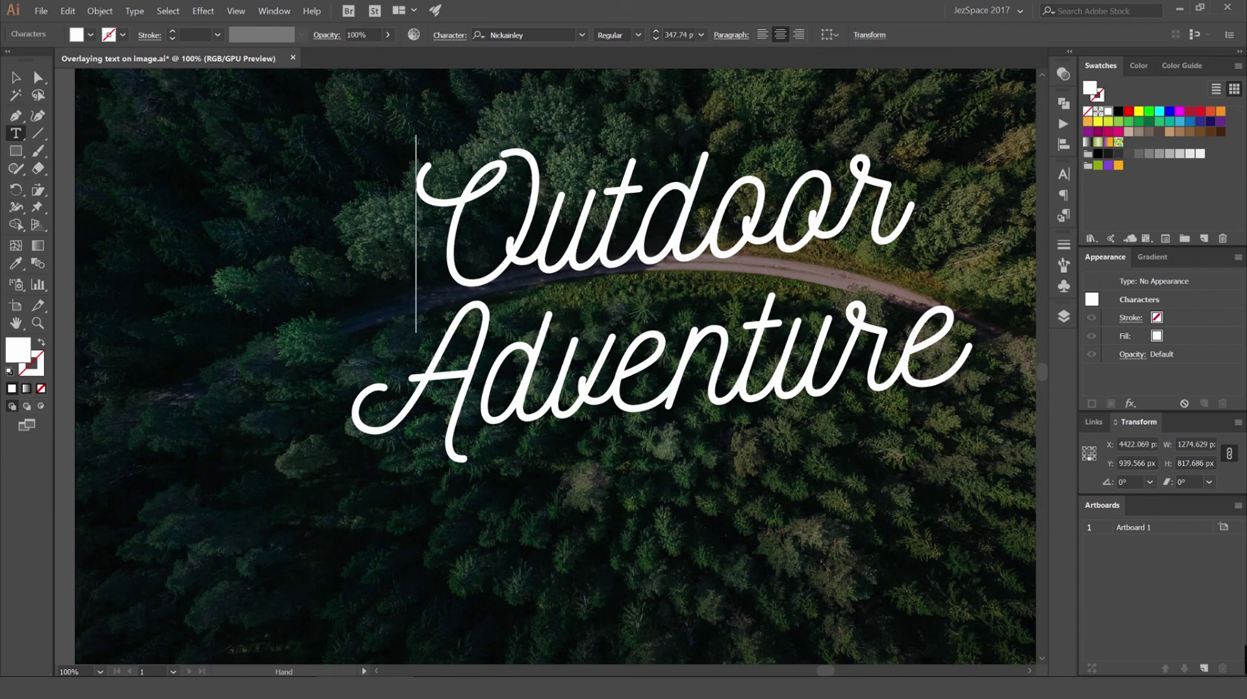
key("alt+Right")
key("alt+Right")
key("alt+Right")
key("alt+Right")
key("alt+Right")
key("alt+Right")
key("alt+Right")
key("alt+Right")
key("alt+Right")
key("alt+Right")
key("alt+Right")
key("alt+Right")
key("alt+Right")
key("alt+Right")
key("alt+Right")
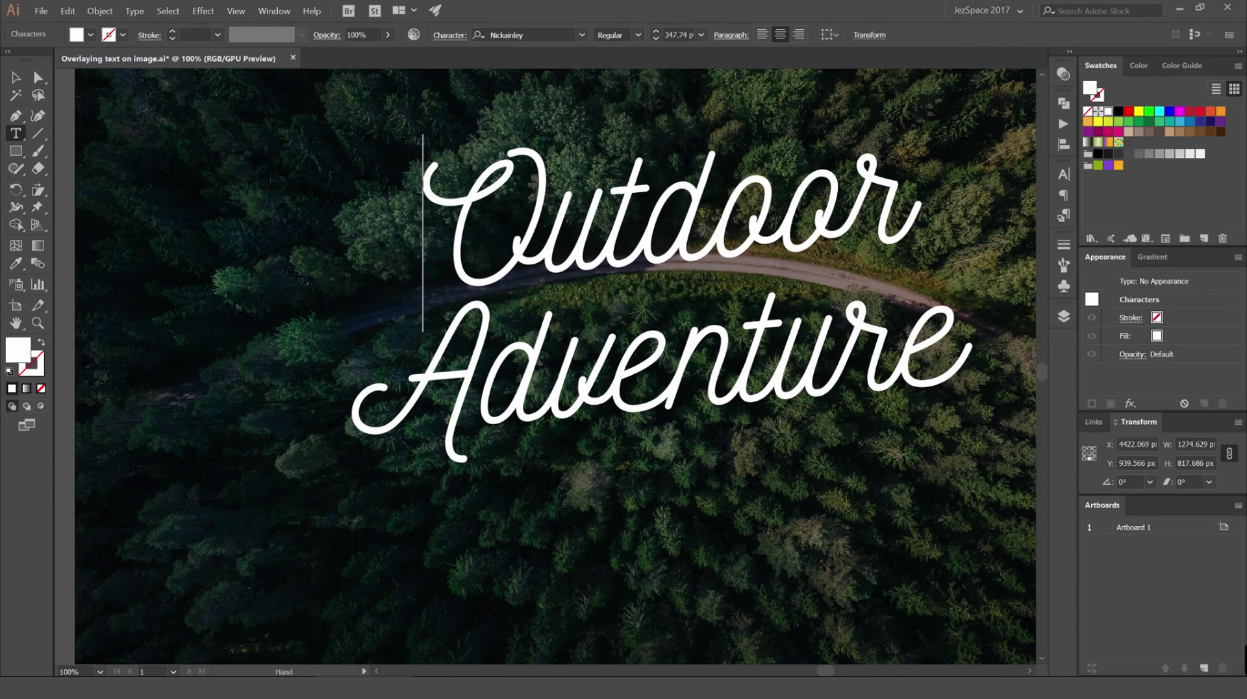
key("alt+Right")
key("alt+Right")
key("alt+Right")
key("alt+Right")
key("alt+Right")
key("alt+Right")
key("alt+Right")
key("alt+Right")
key("alt+Right")
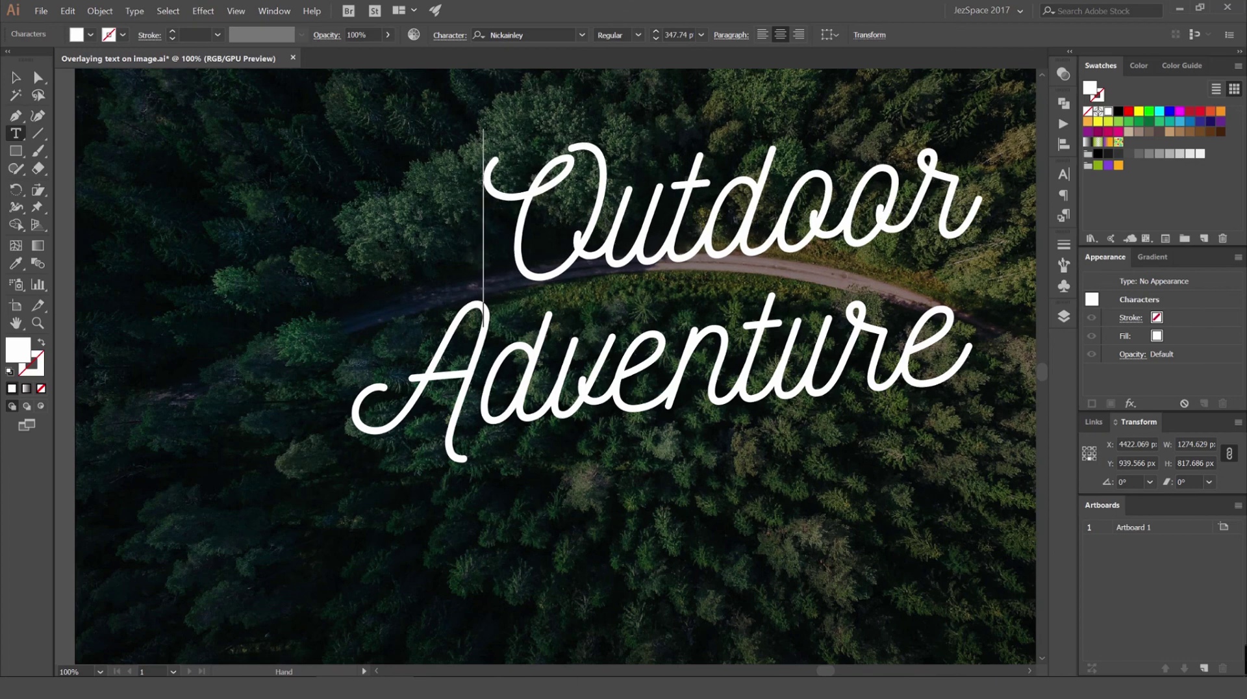
key("alt+Right")
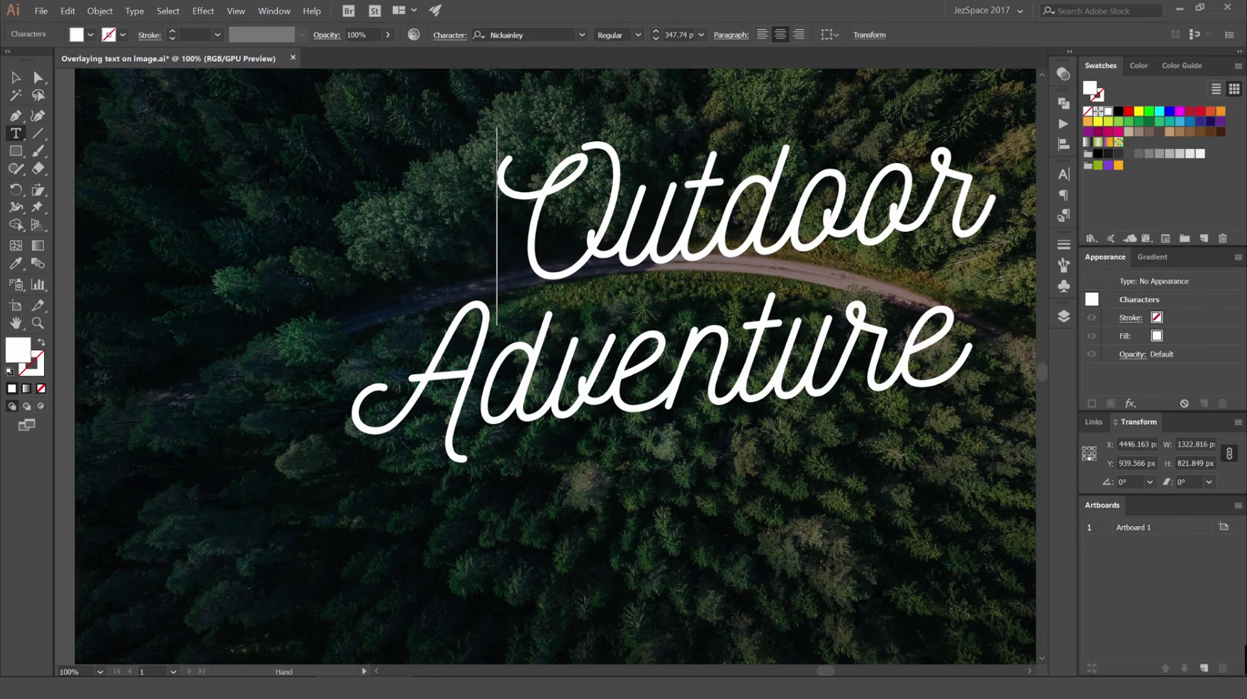
key("alt+Left")
left_click(16, 78)
Reduce the leading of the whole text so "Adventure" sits closer beneath "Outdoor", with an overall height of about 775 px.
left_click_drag(522, 211, 406, 249)
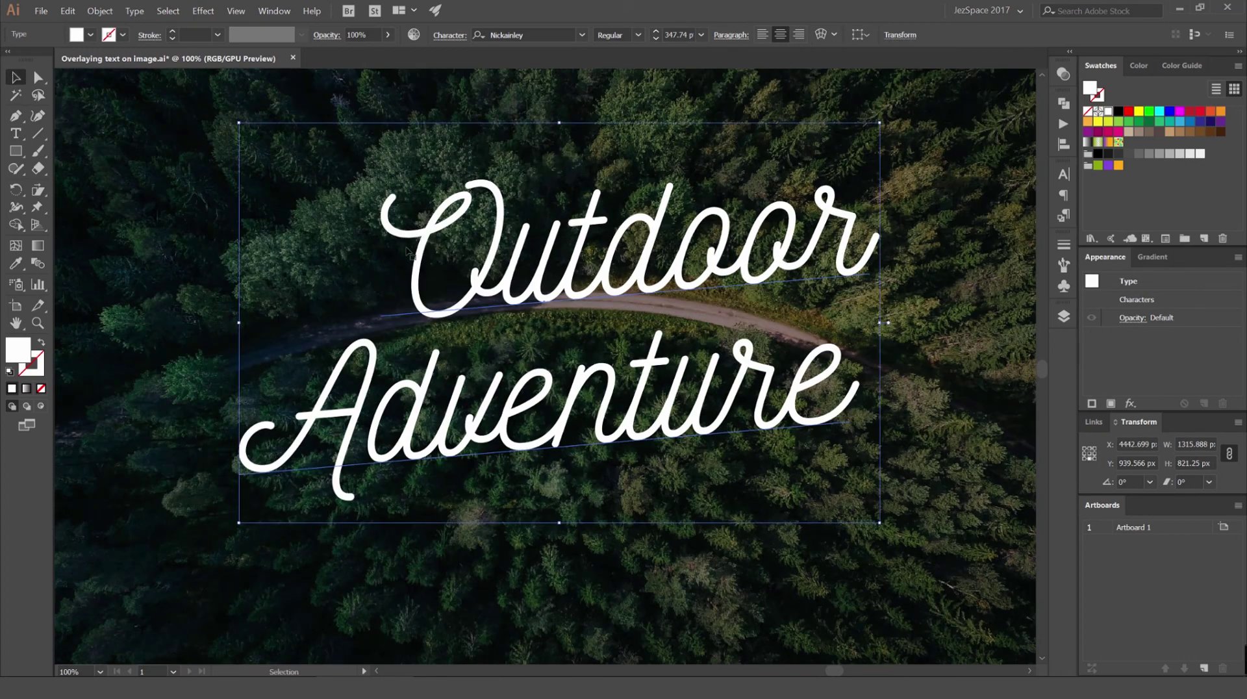
double_click(408, 252)
key("ctrl+a")
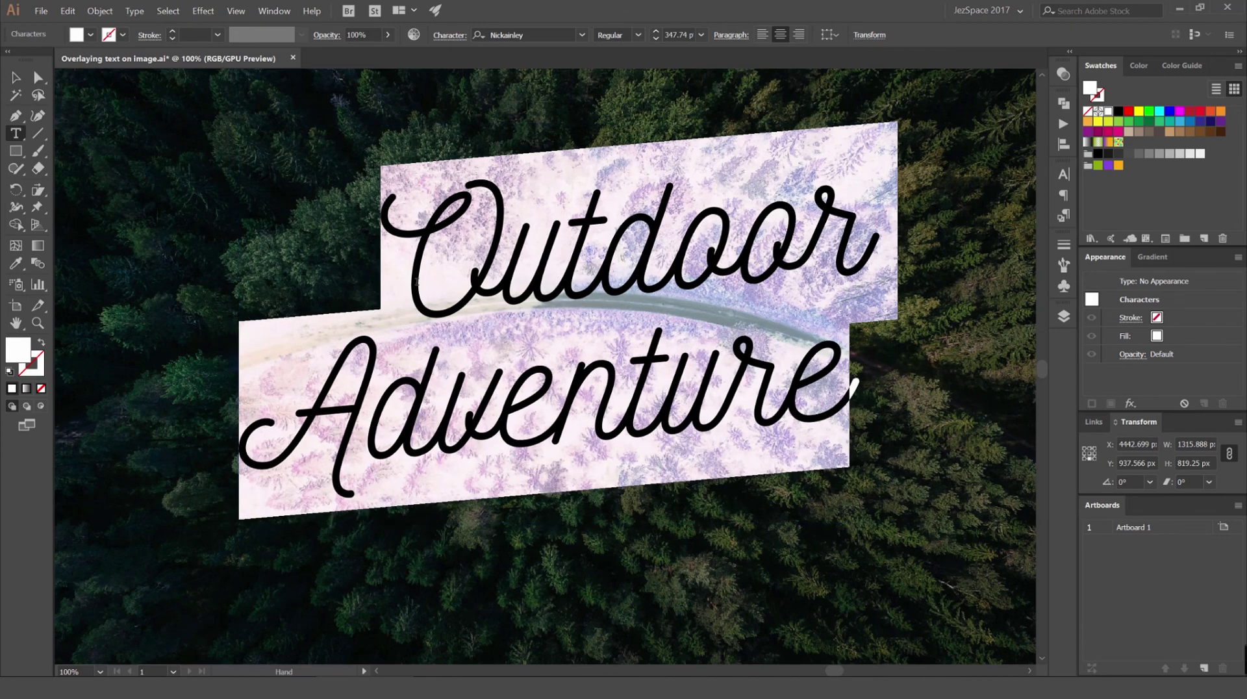
key("alt+Up")
left_click(503, 270)
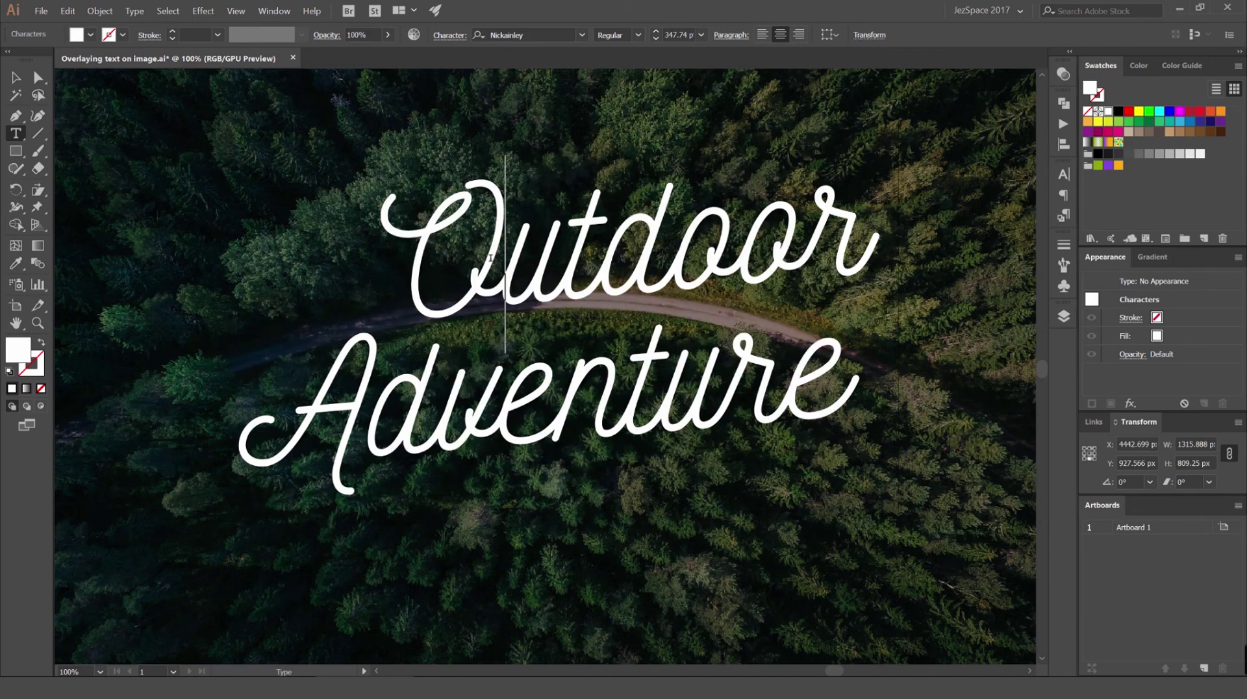
key("ctrl+a")
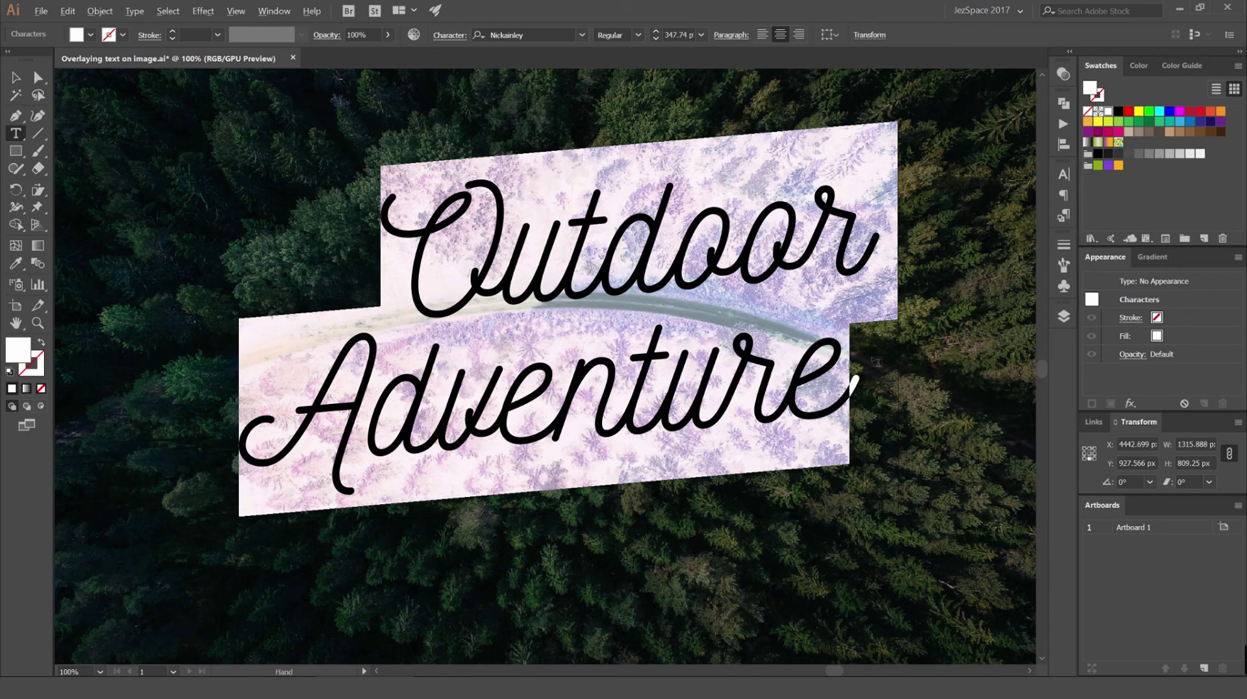
key("alt+Up")
key("alt+Up")
key("alt+Up")
key("alt+Up")
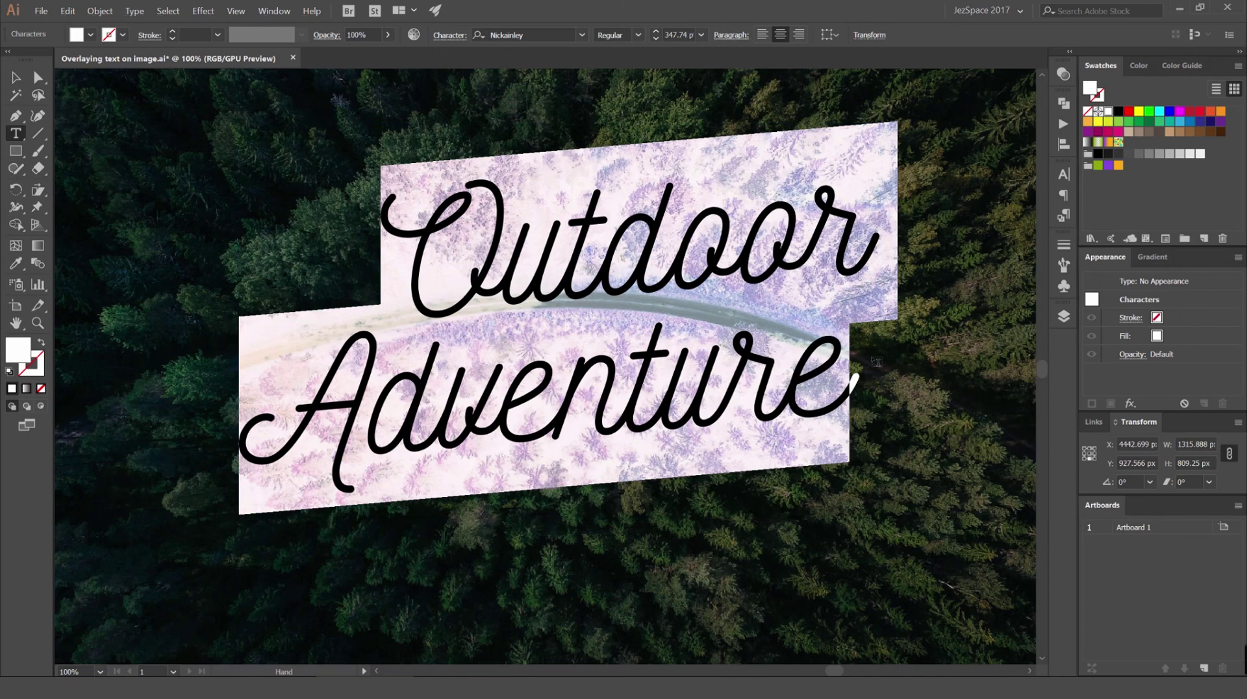
key("alt+Up")
key("alt+Up")
key("alt+Up")
key("alt+Up")
key("alt+Up")
key("alt+Up")
key("alt+Up")
key("alt+Up")
key("alt+Up")
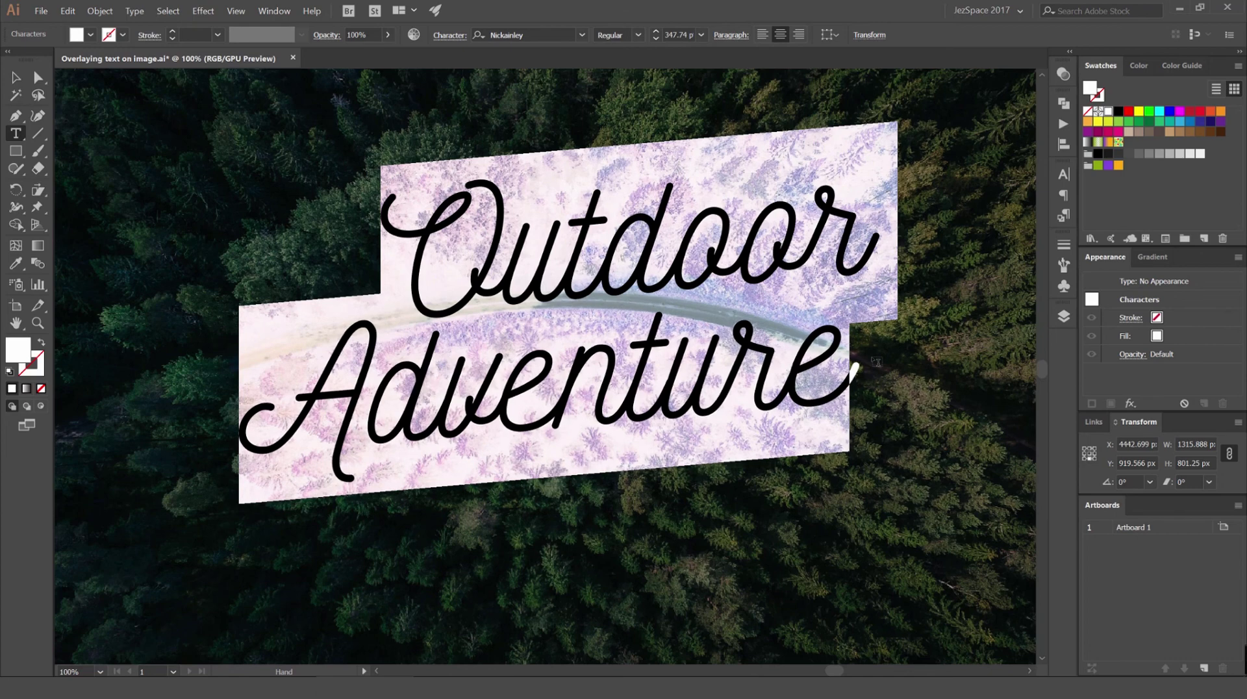
key("alt+Up")
key("alt+Up")
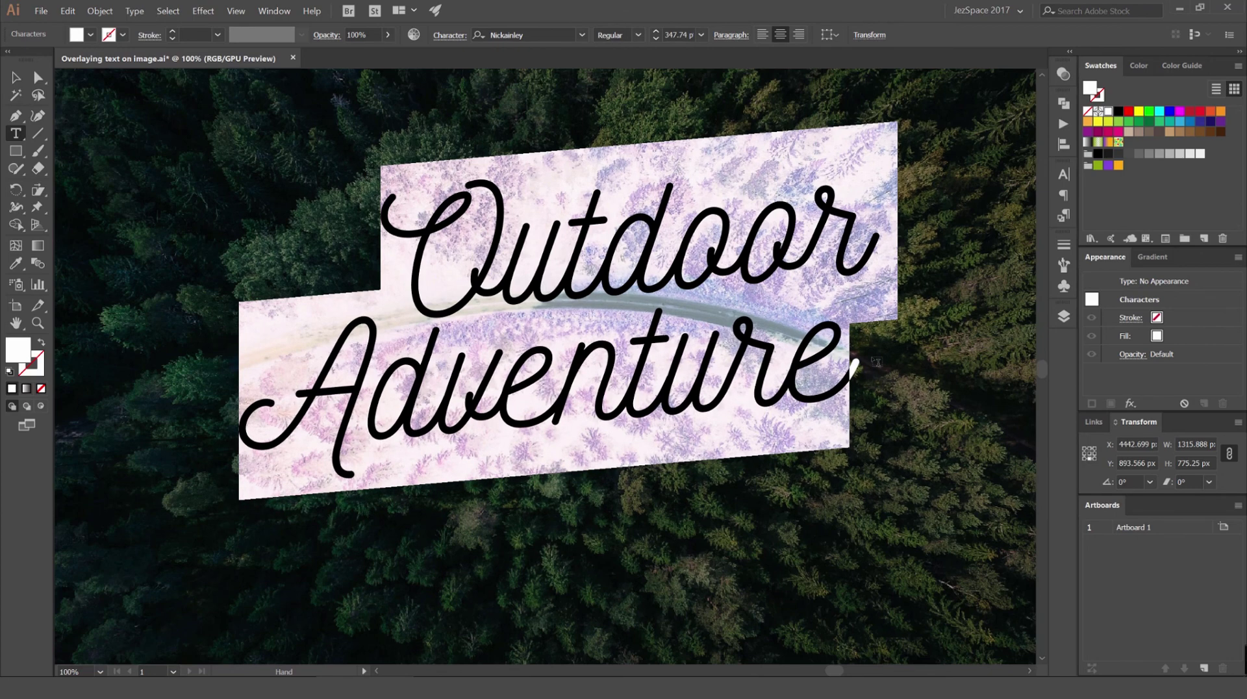
left_click(499, 363)
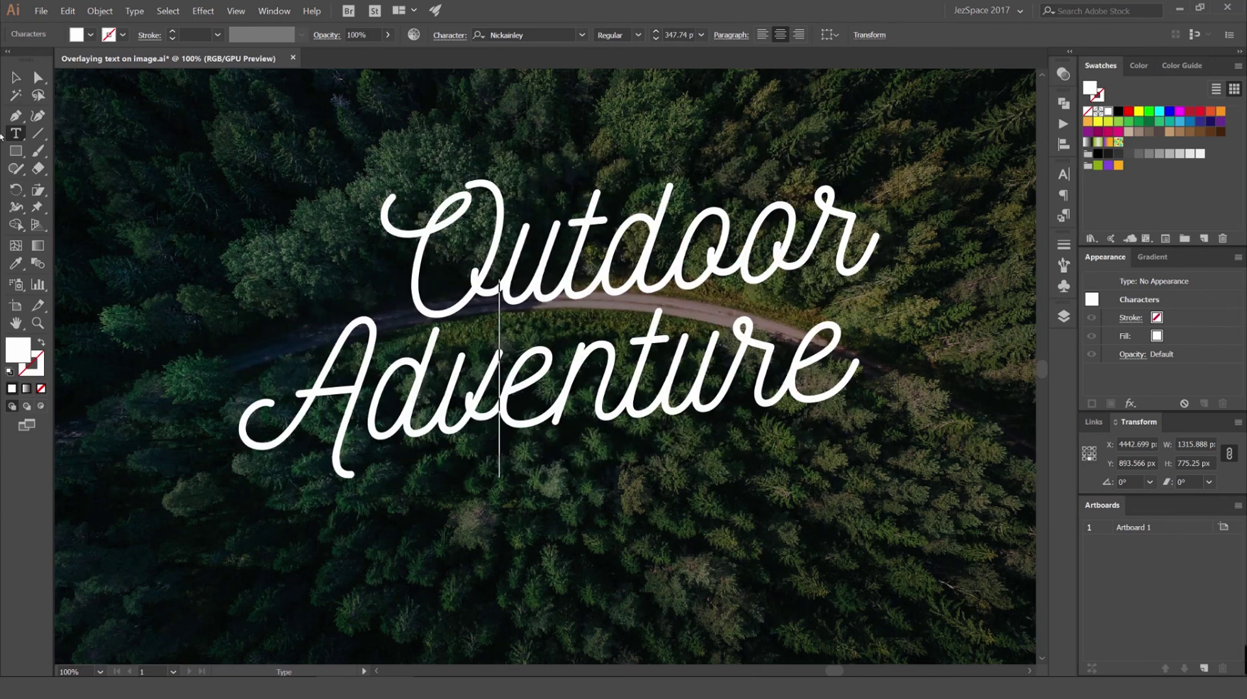
Reduce the kerning before "Outdoor" to shift the word slightly back left, making the text about 1275 px wide, and deselect it.
left_click(398, 253)
key("alt+Left")
key("alt+Left")
key("alt+Left")
key("alt+Left")
key("alt+Left")
key("alt+Left")
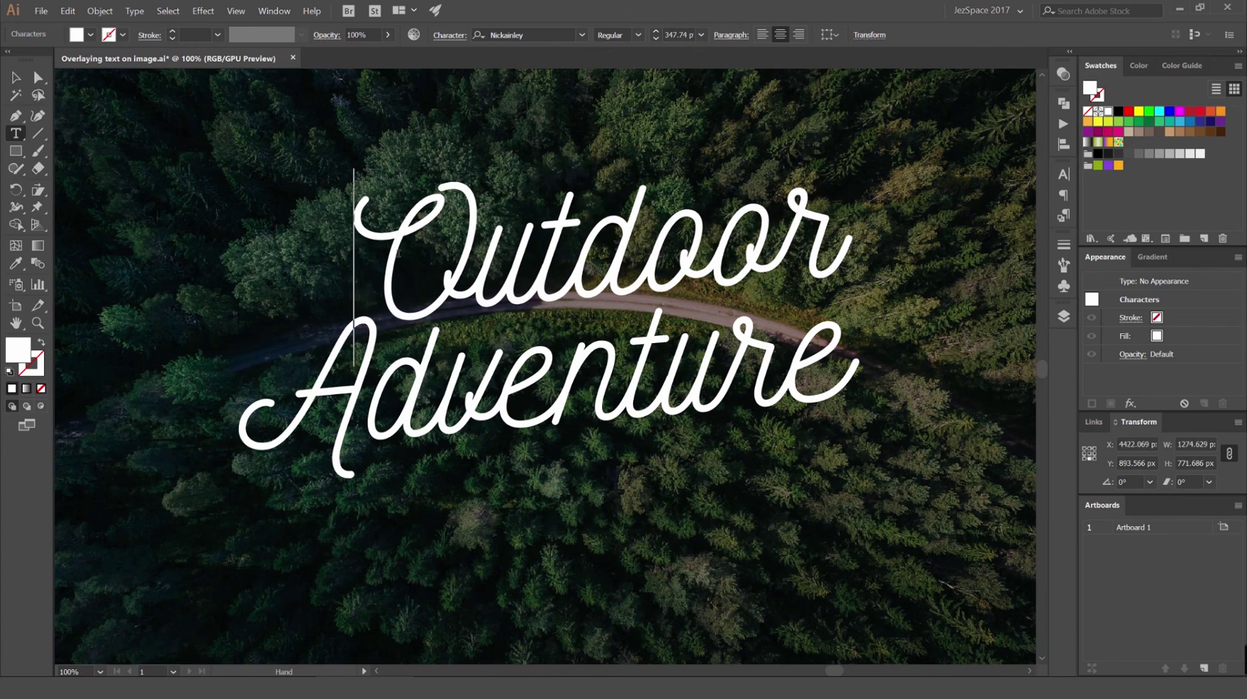
key("alt+Left")
key("Escape")
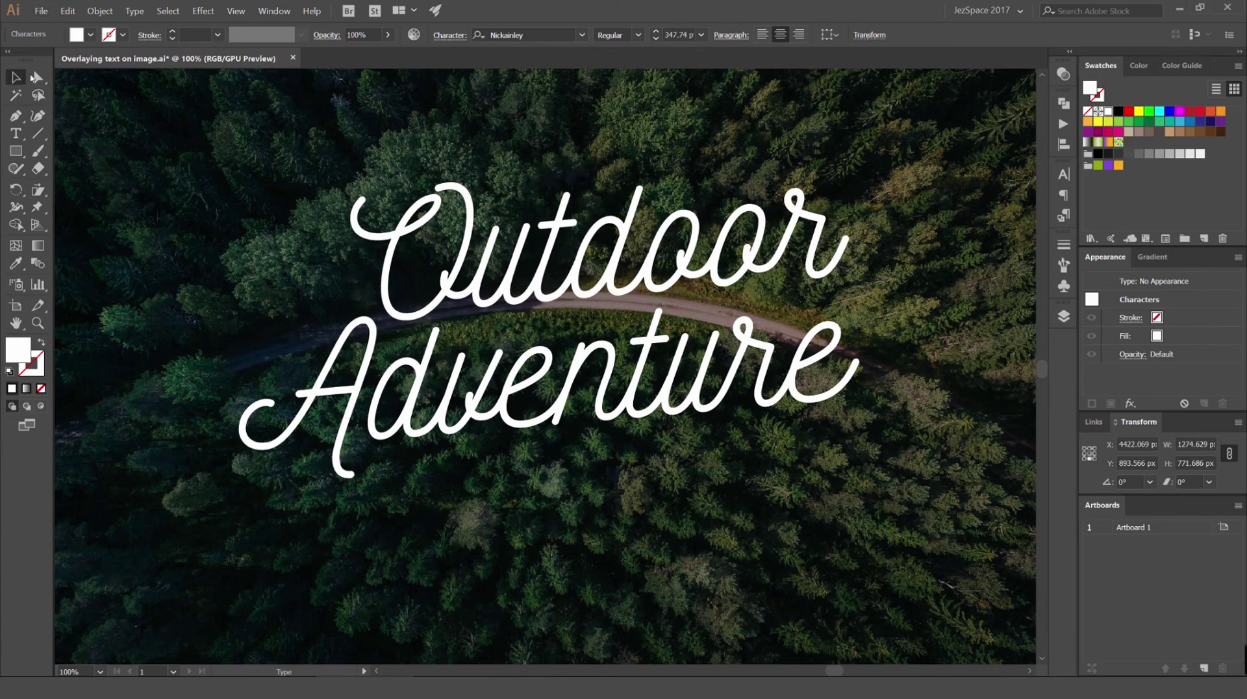
key("ctrl+shift+a")
Examine the spacing and placement of the "Outdoor Adventure" lettering over the photo, from a distance and up close.
key("ctrl+minus")
key("ctrl+minus")
key("ctrl+minus")
key("ctrl+minus")
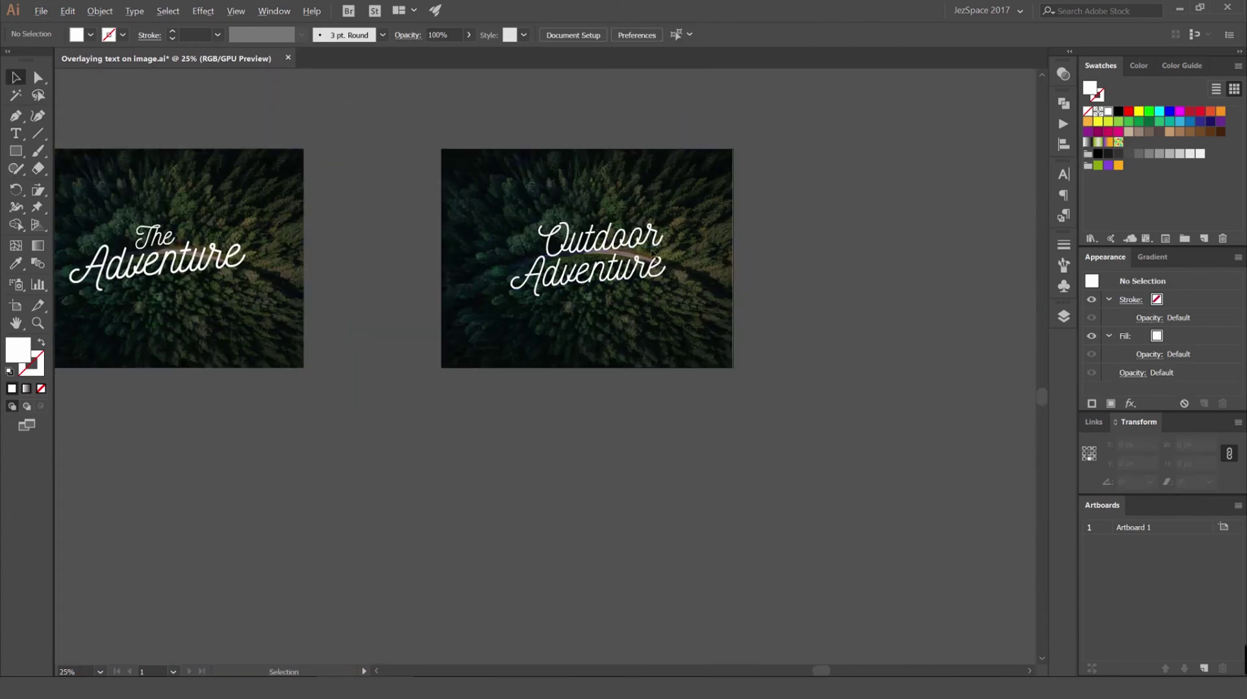
key("ctrl+plus")
key("ctrl+plus")
key("ctrl+plus")
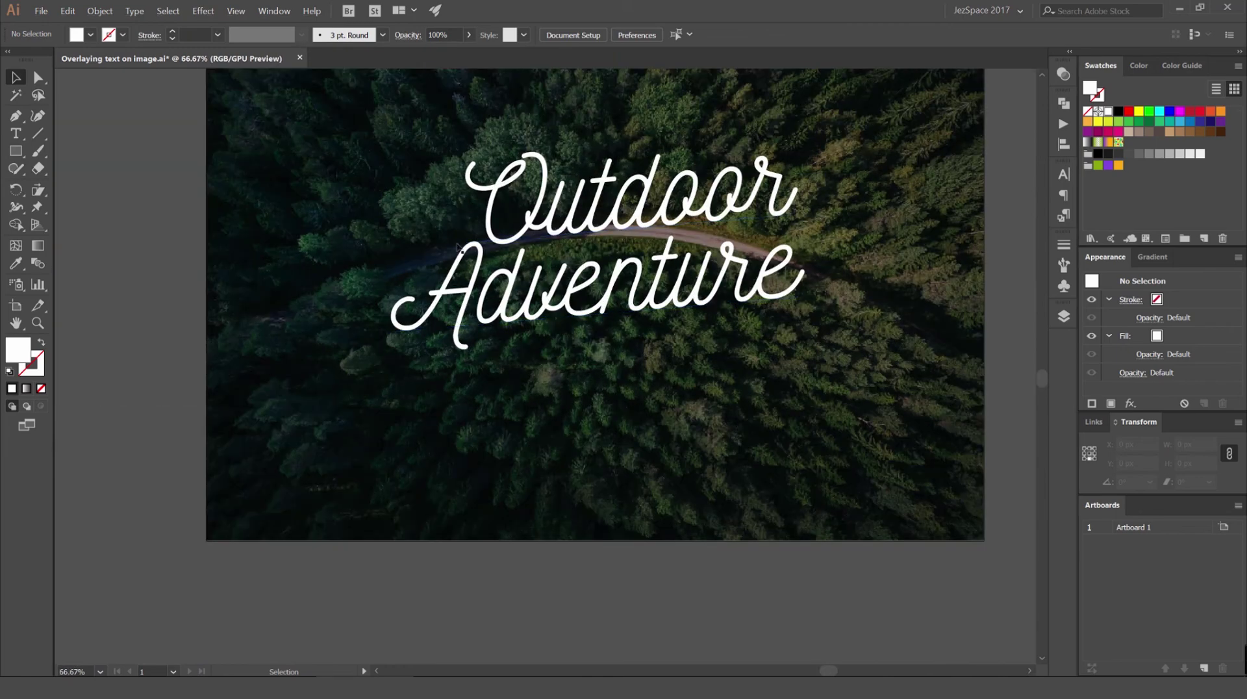
left_click_drag(756, 221, 698, 291)
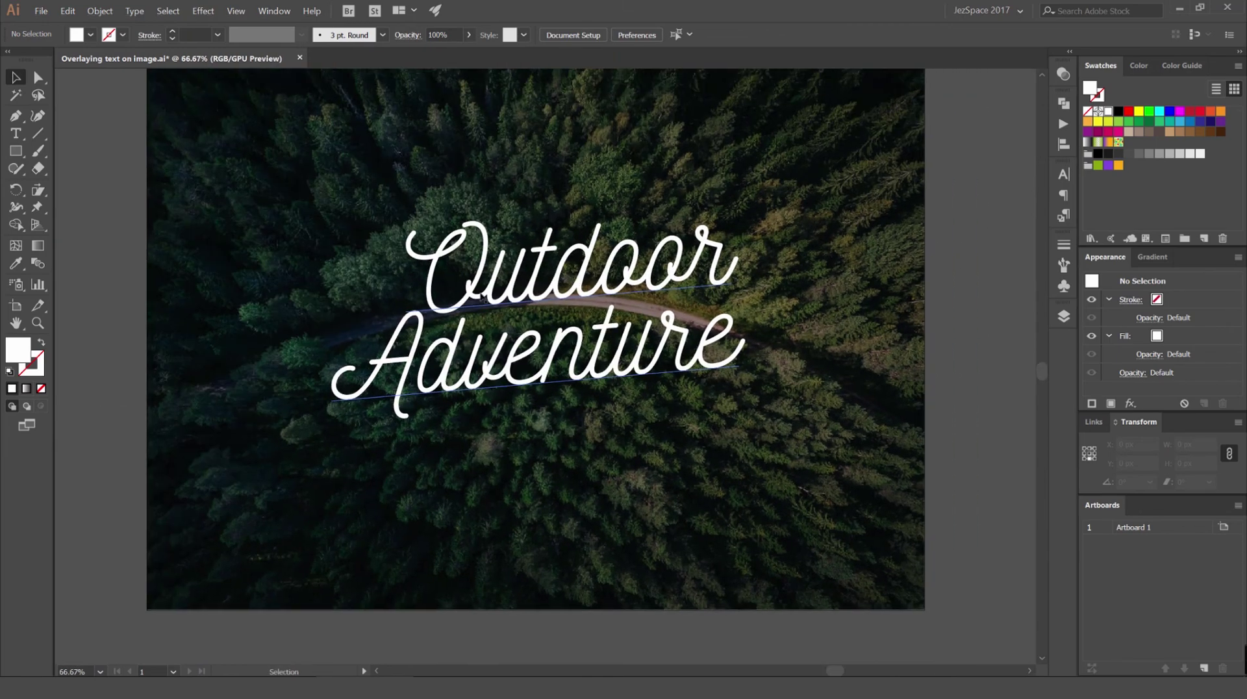
scroll(485, 298, "up", 1)
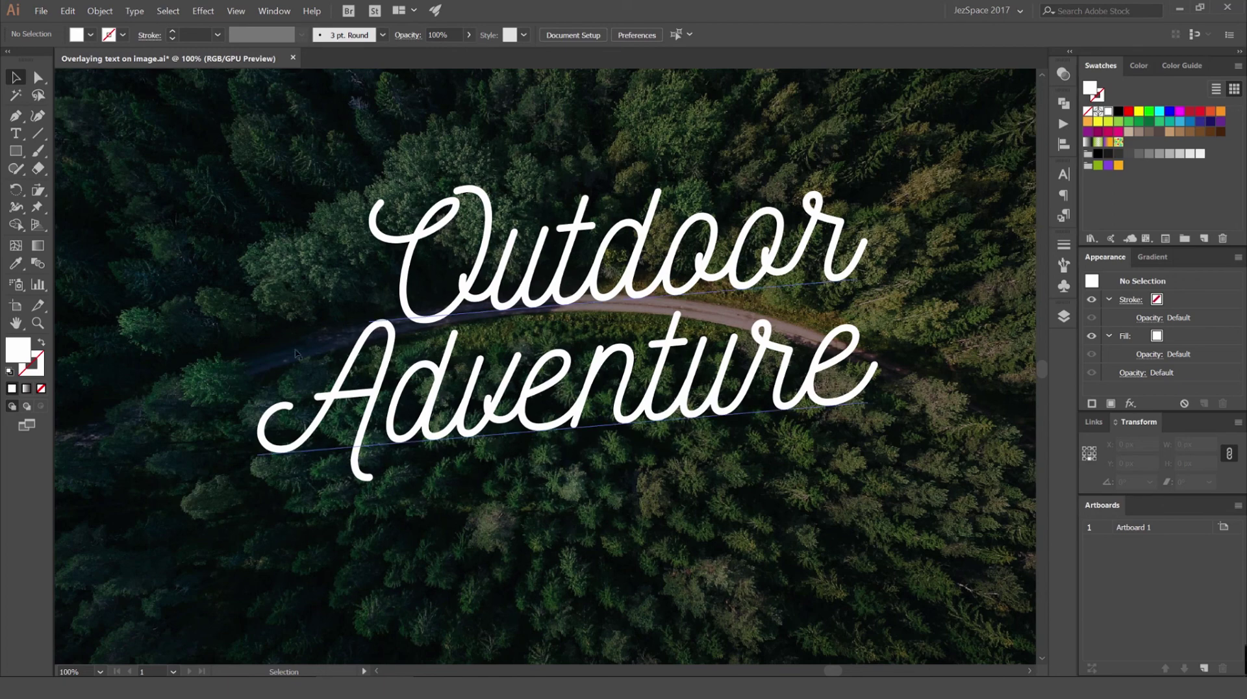
scroll(582, 334, "down", 1)
left_click_drag(677, 320, 664, 326)
left_click(826, 244)
left_click_drag(826, 243, 673, 242)
scroll(784, 260, "down", 1)
scroll(545, 223, "up", 2)
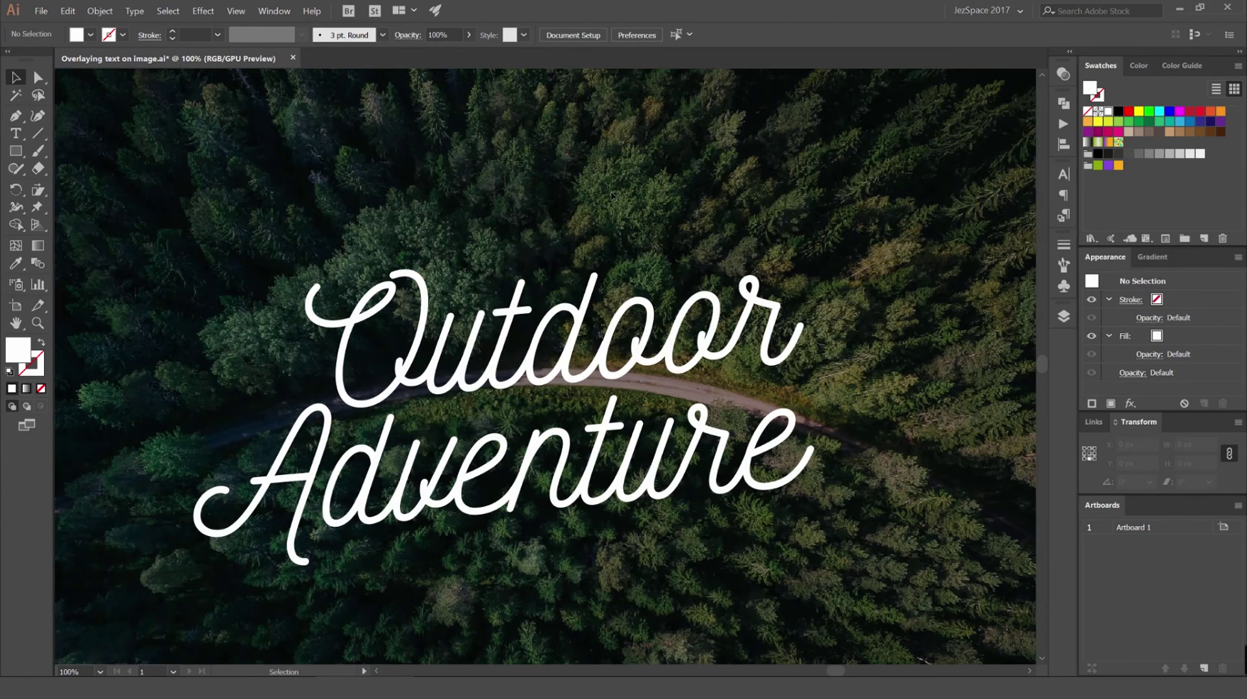
Add the separate word "the" above "Outdoor" at about 86 pt and fill it with white.
key("t")
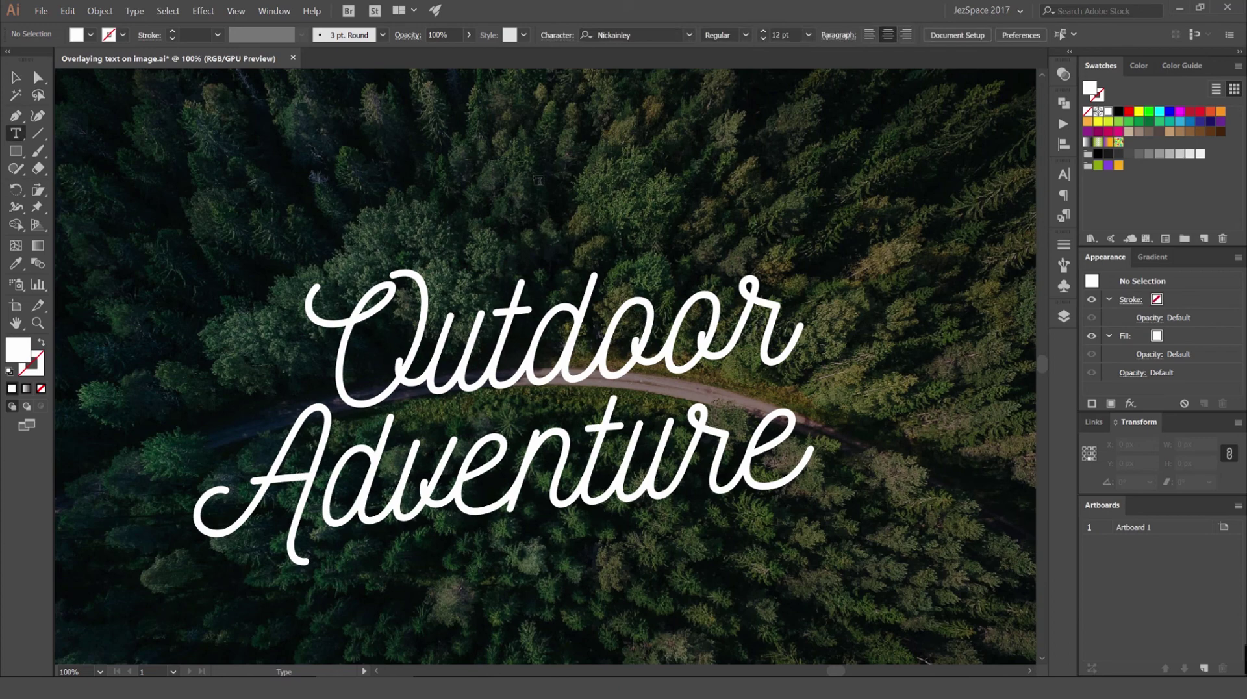
left_click(539, 187)
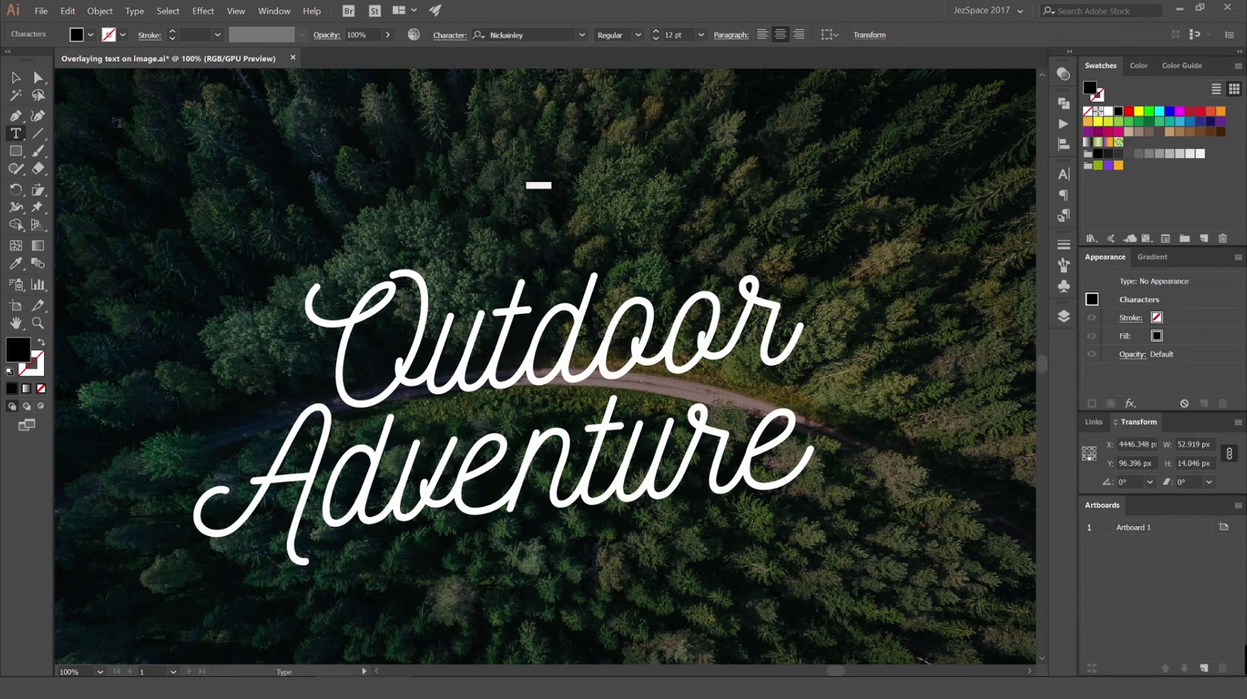
key("Escape")
left_click_drag(553, 181, 610, 214)
key("t")
triple_click(590, 210)
type("ine")
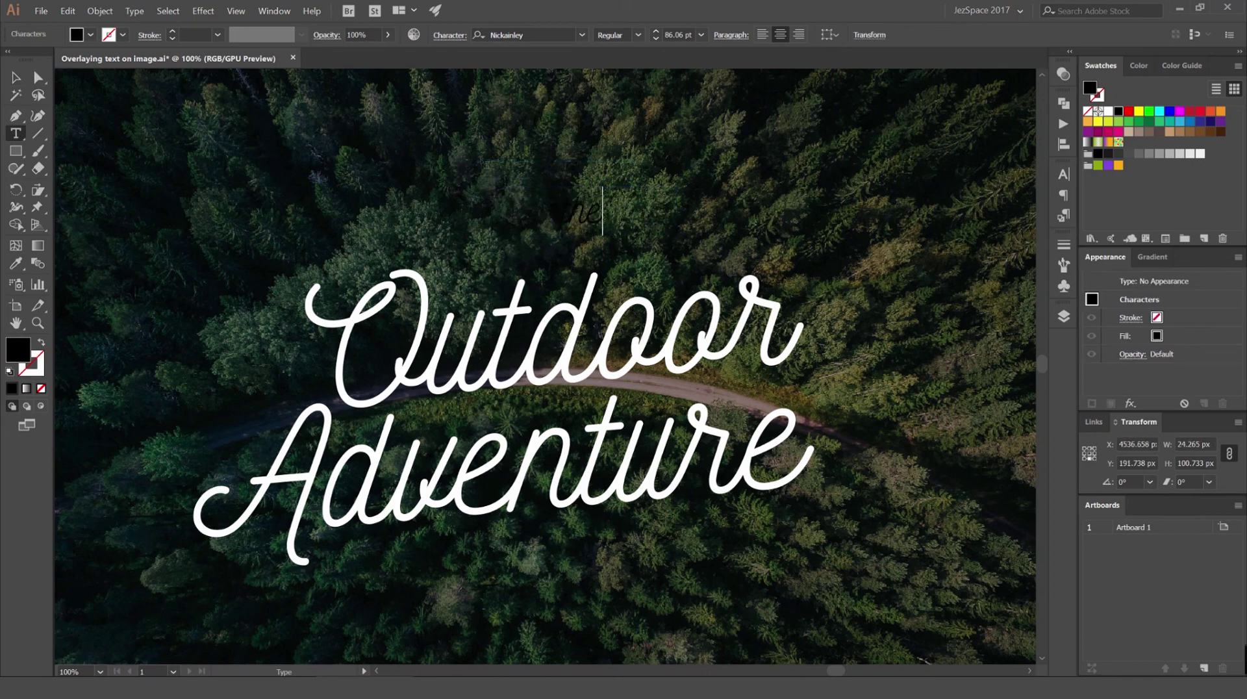
left_click(13, 76)
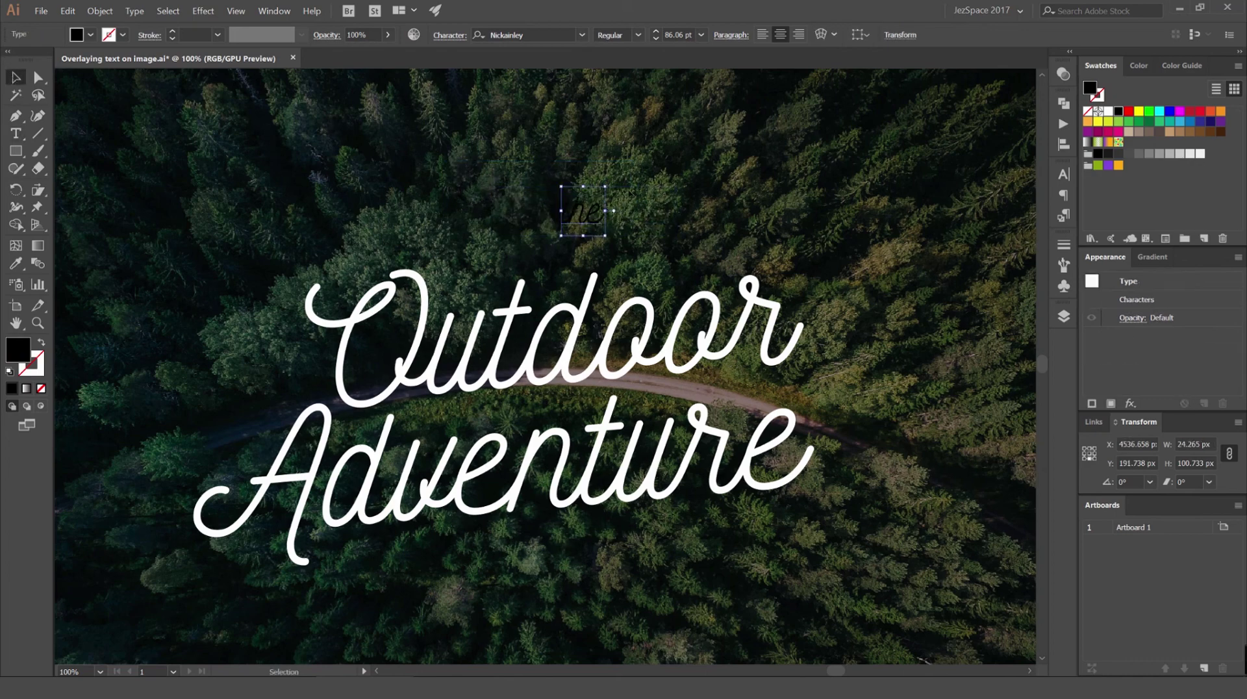
left_click(1108, 111)
Set the word "the" in the BERNIER Shade font, enlarge it to about 137 pt and place it just above "Outdoor".
left_click(524, 35)
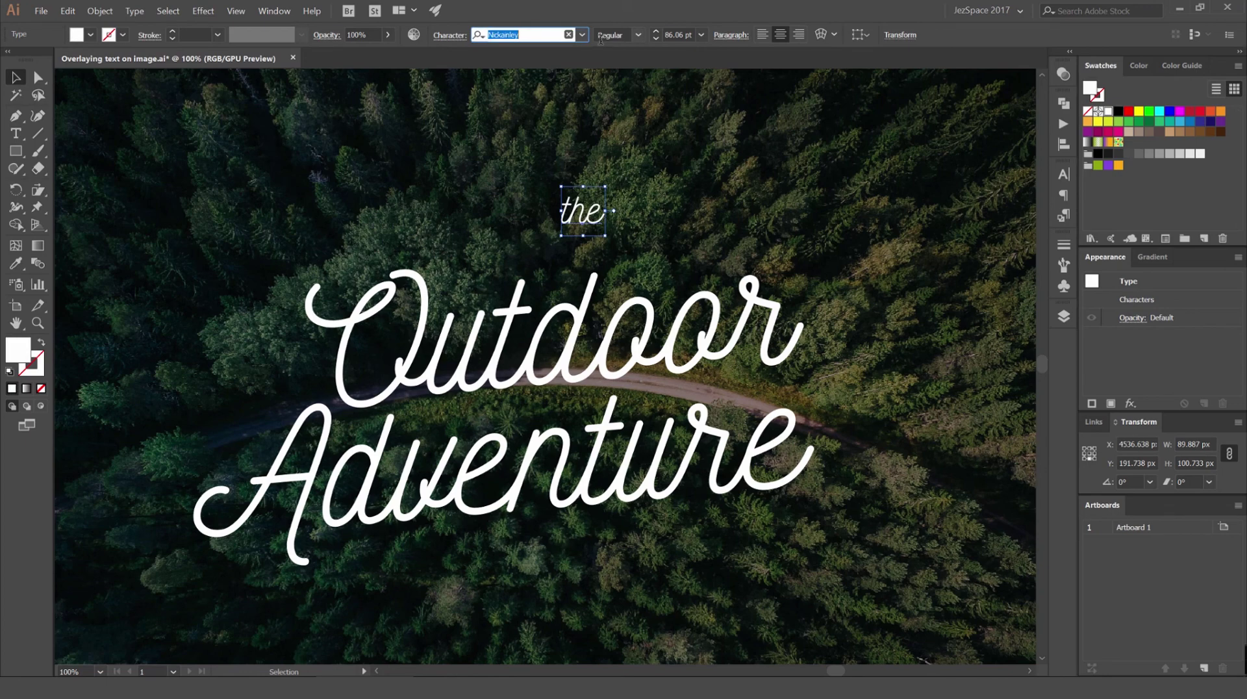
type("berni")
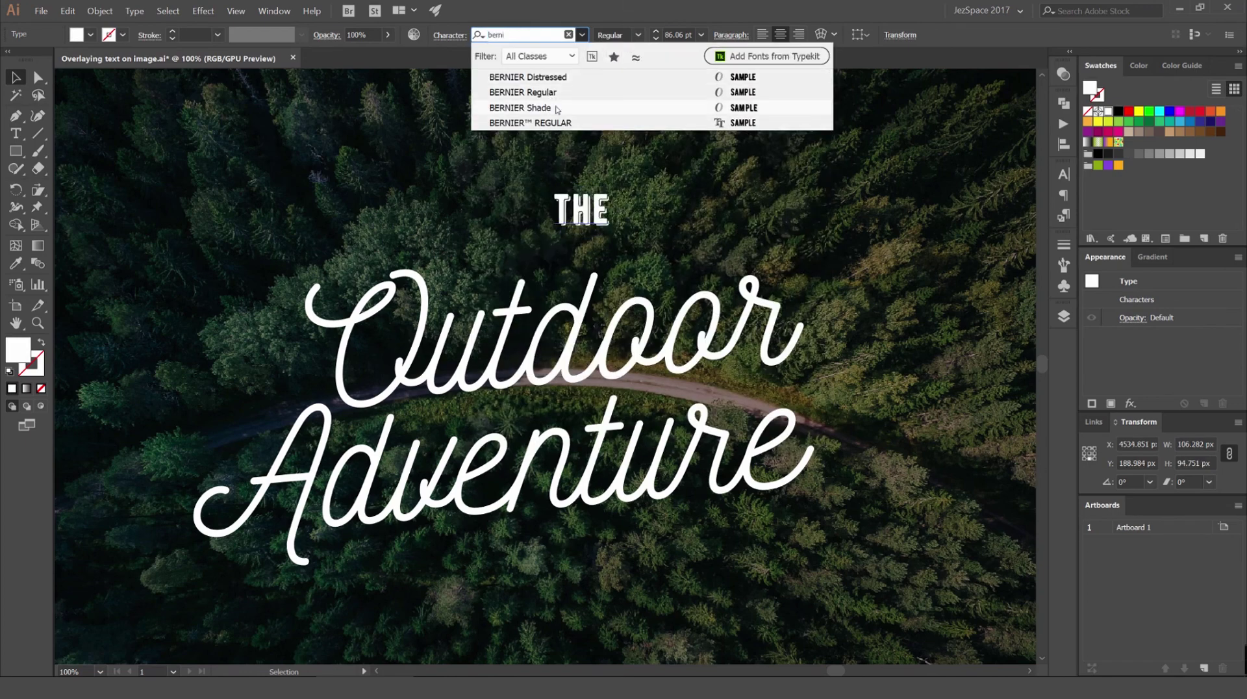
left_click(557, 109)
left_click_drag(609, 186, 552, 220)
key("ctrl+shift+a")
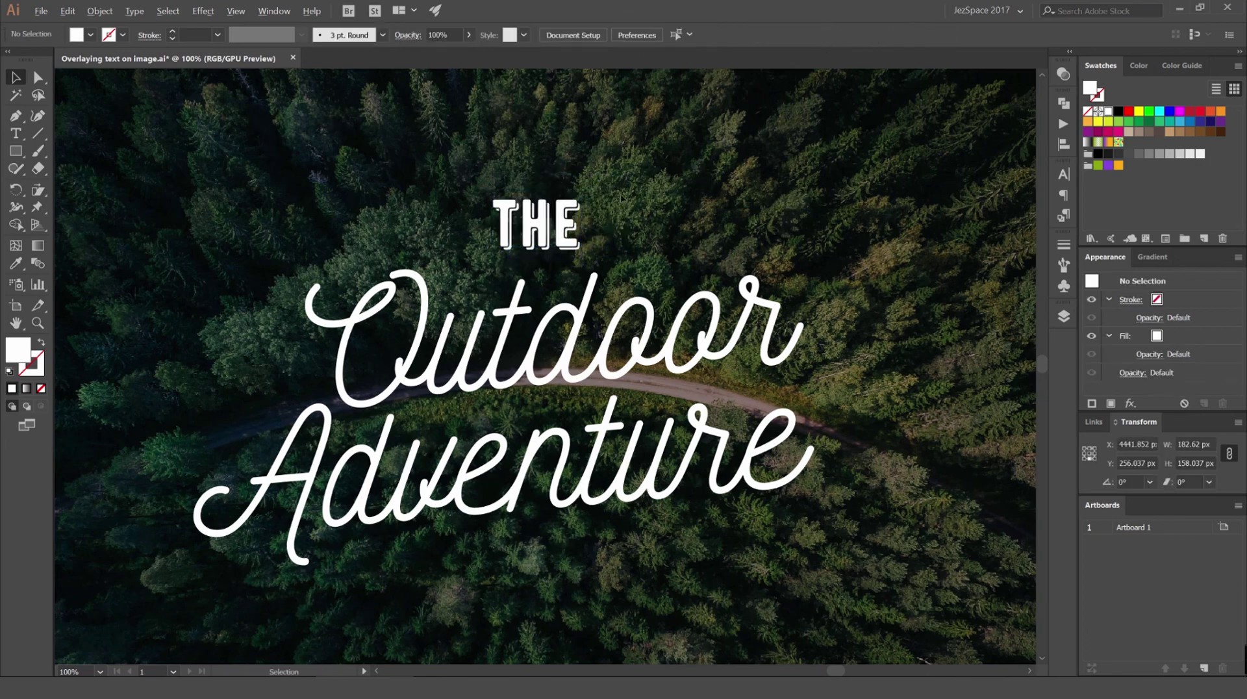
Try to align "THE" and the "Outdoor Adventure" text on their horizontal centers, and undo the alignment.
scroll(621, 195, "down", 3)
scroll(616, 204, "up", 2)
left_click(586, 203)
left_click(594, 276, "shift")
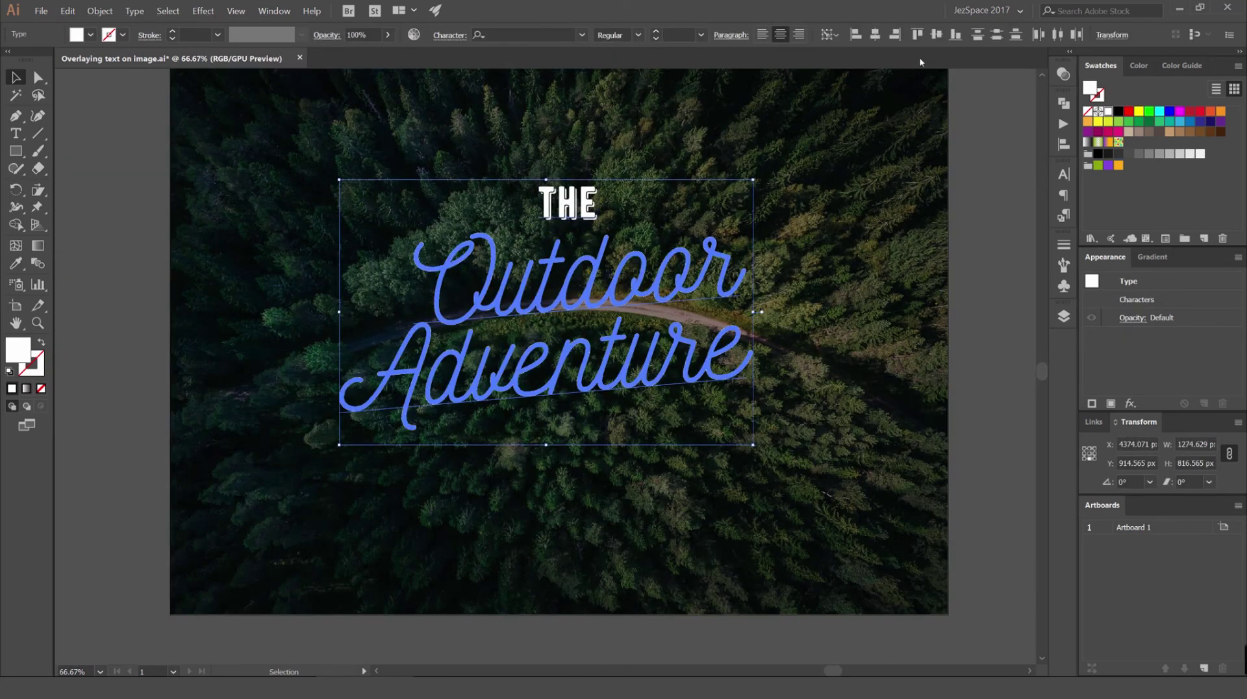
left_click(875, 36)
left_click(993, 186)
key("ctrl+z")
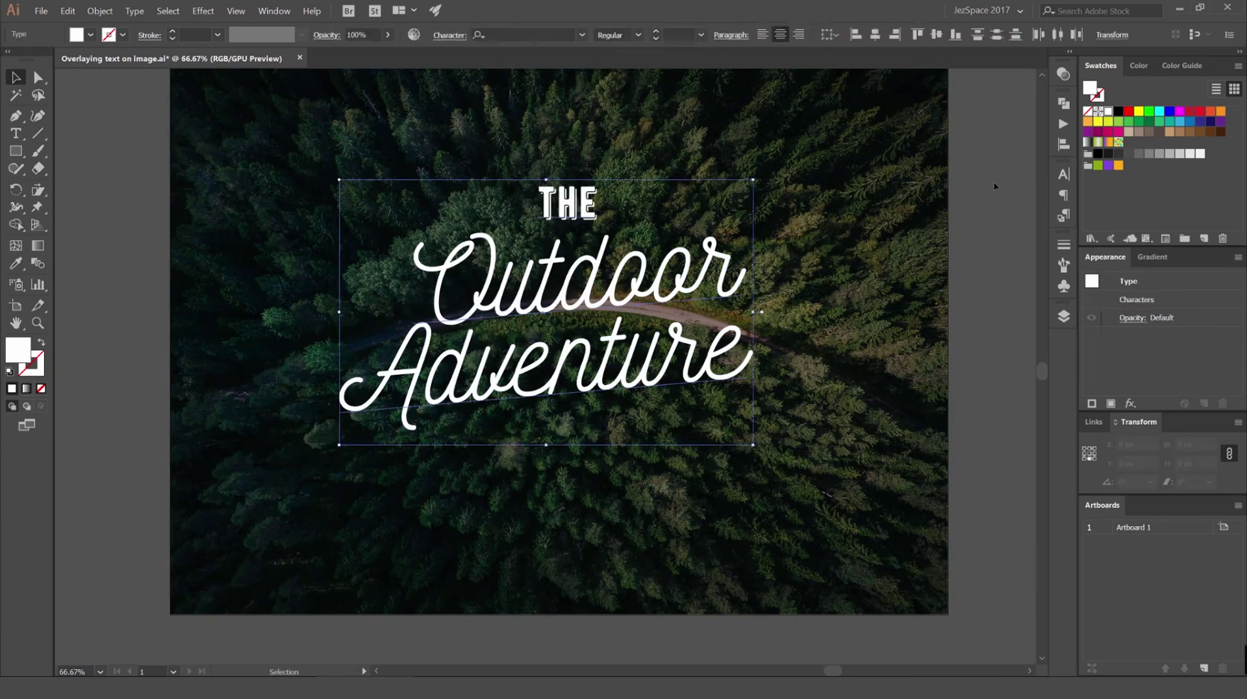
left_click(993, 186)
Nudge "THE" slightly upward to leave more space above "Outdoor".
left_click_drag(581, 204, 595, 278)
left_click(595, 280)
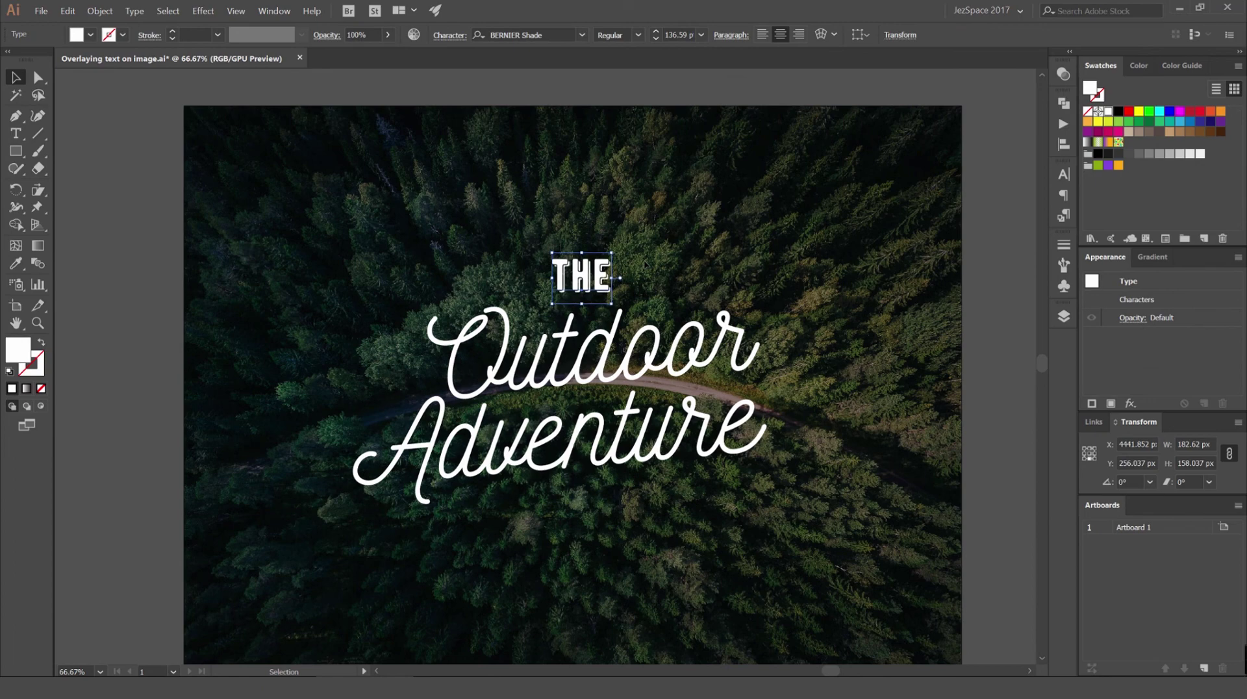
key("Up")
key("Up")
Nudge "THE" and "Outdoor Adventure" down together, scale both up slightly, and deselect them.
left_click_drag(692, 258, 516, 462)
key("Down")
key("Down")
key("Down")
key("Down")
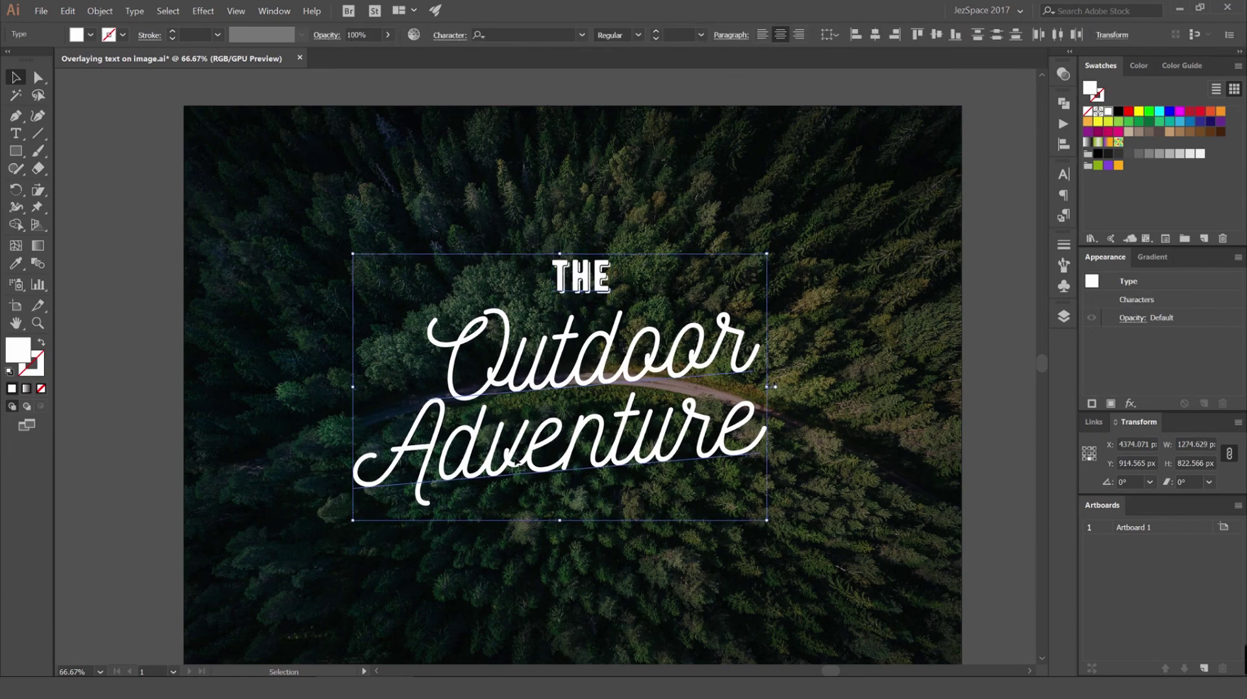
key("shift+Down")
key("shift+Down")
left_click_drag(769, 259, 783, 251)
left_click(805, 249)
Scale "THE" down slightly above "Outdoor", deselect it and check the whole composition.
scroll(620, 269, "up", 1)
left_click(588, 278)
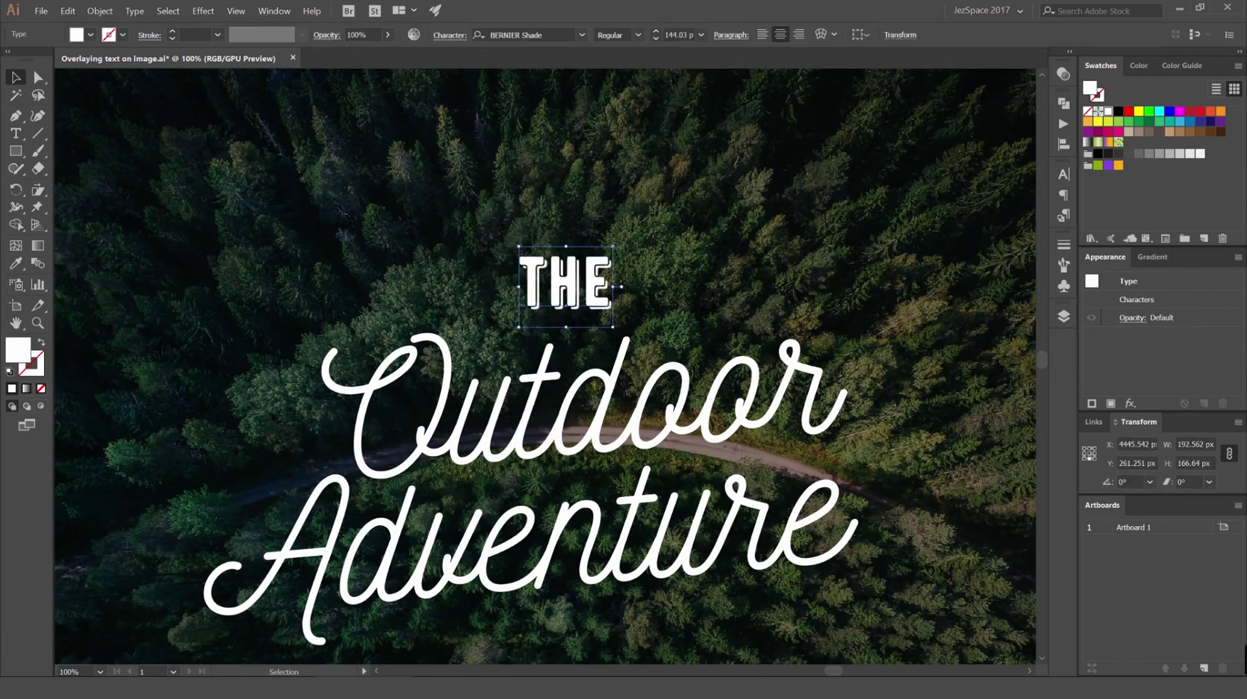
left_click_drag(613, 247, 558, 250)
left_click(671, 254)
key("ctrl+minus")
key("ctrl+minus")
key("ctrl+minus")
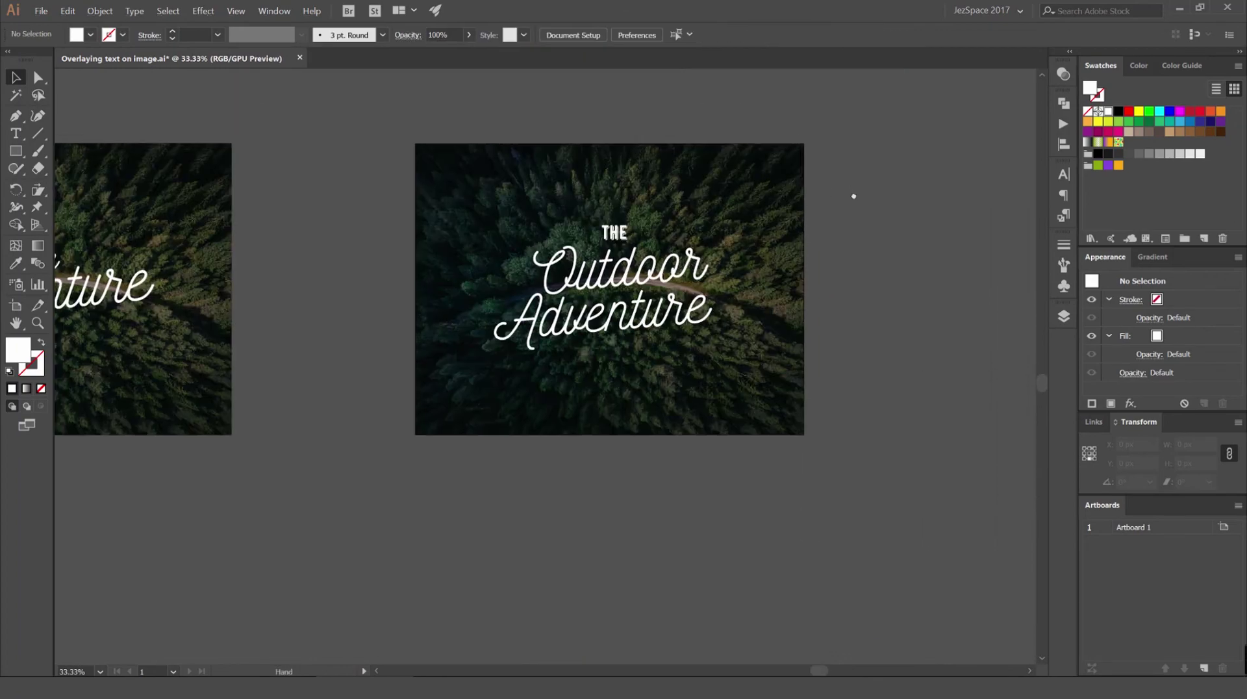